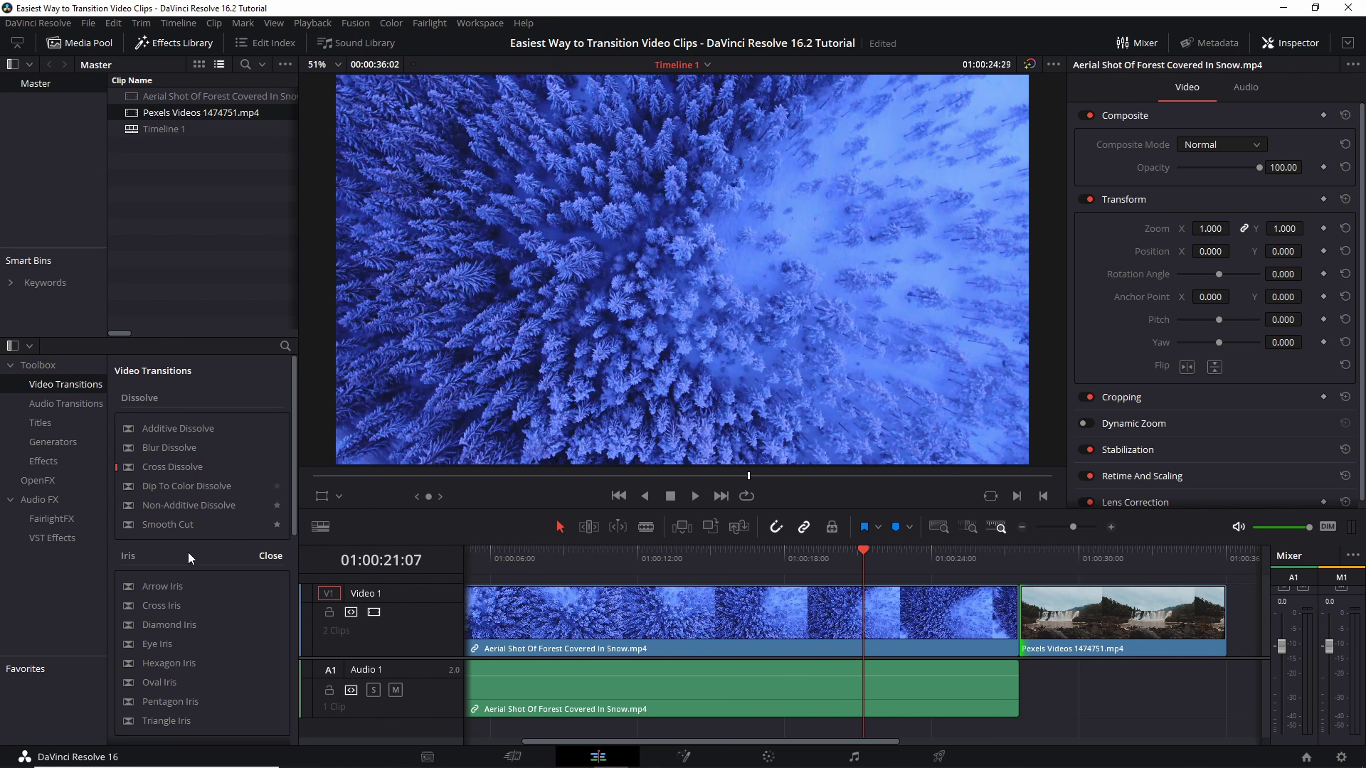
# Step: Drag the Smooth Cut transition onto the timeline edit and fit the whole timeline into view
pyautogui.moveTo(194, 524); pyautogui.dragTo(886, 696)
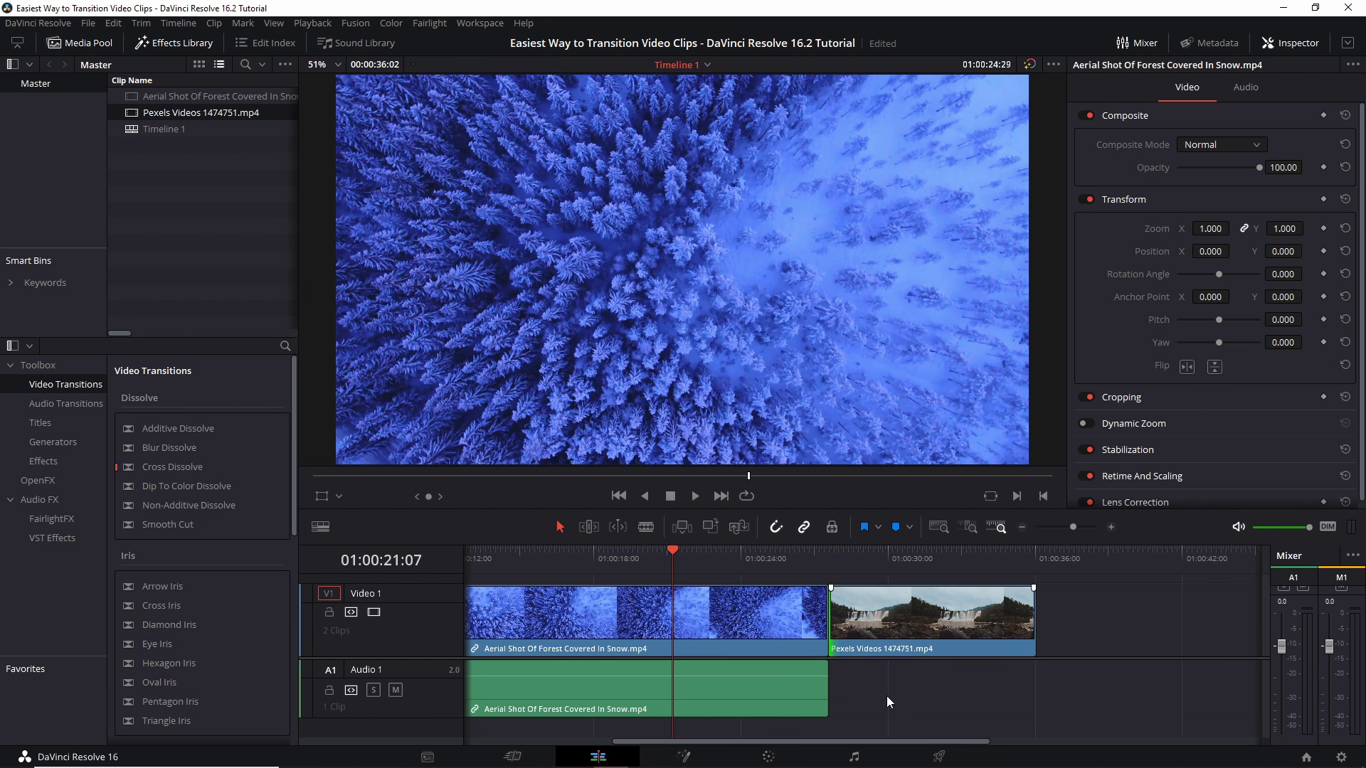
pyautogui.hotkey('ctrl', '-')
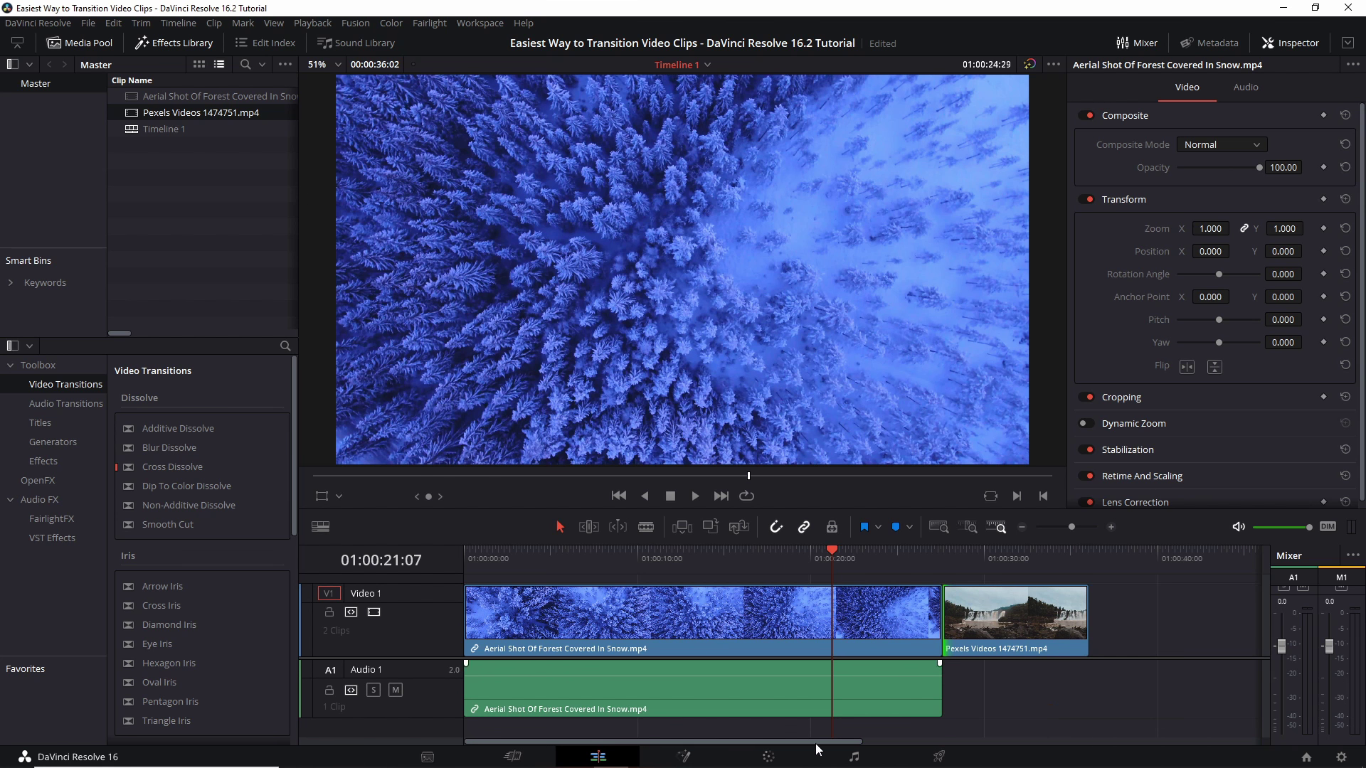
# Step: Trim about a second off the forest clip's start and play back the new opening
pyautogui.click(530, 616)
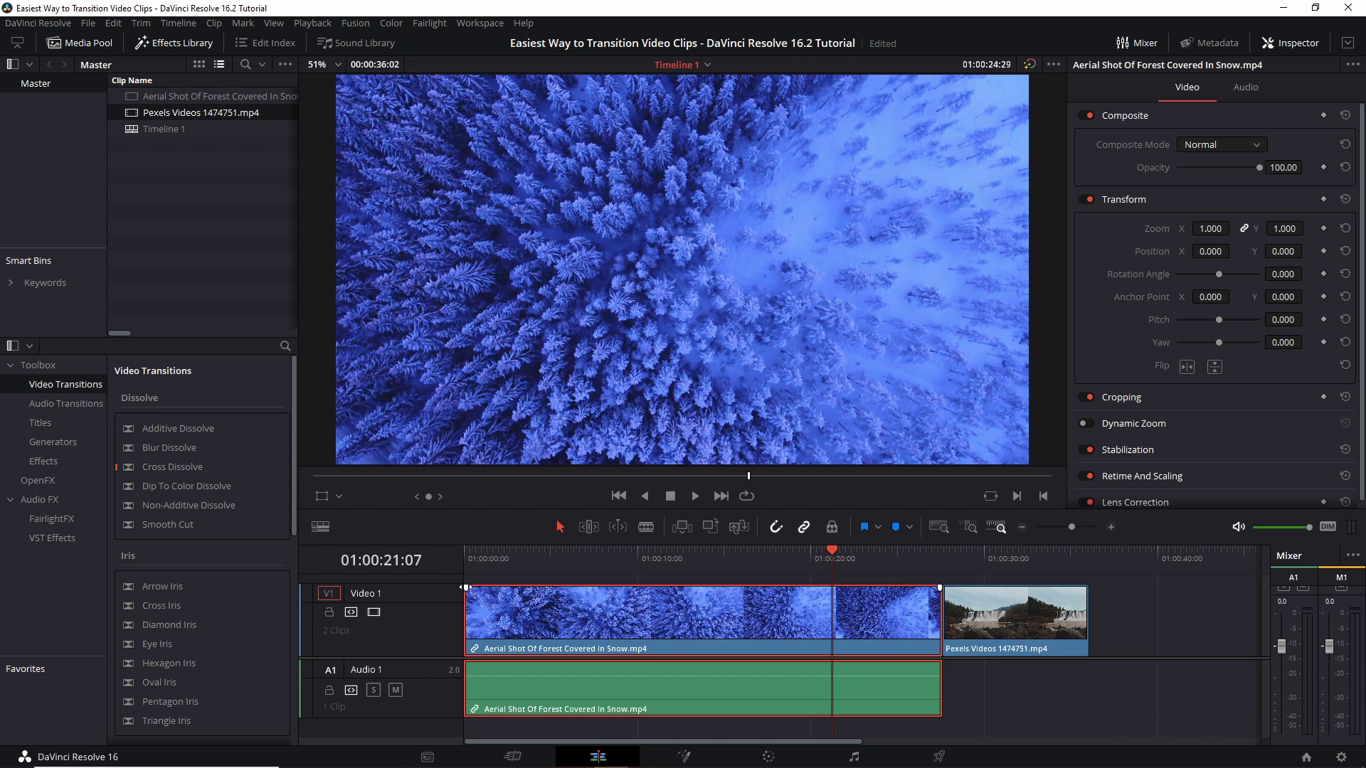
pyautogui.moveTo(466, 588); pyautogui.dragTo(489, 588)
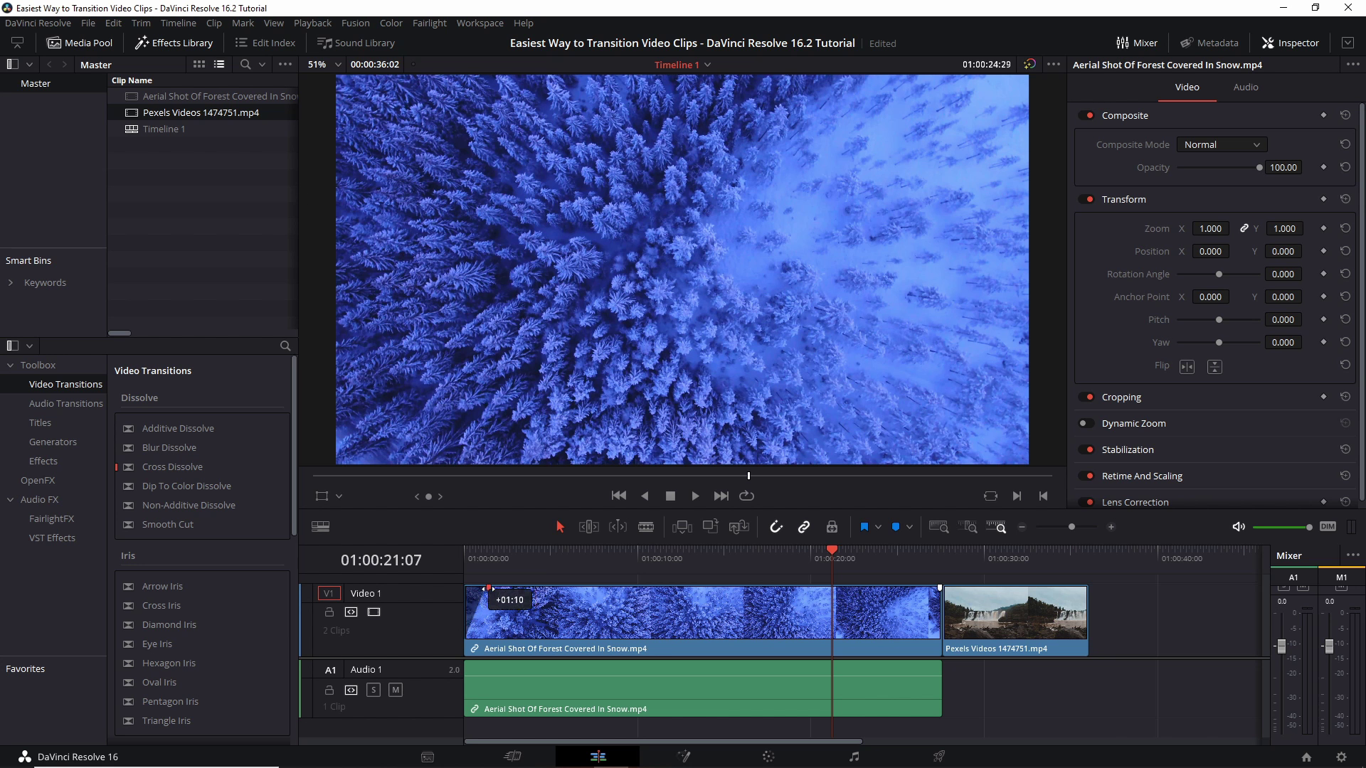
pyautogui.click(465, 556)
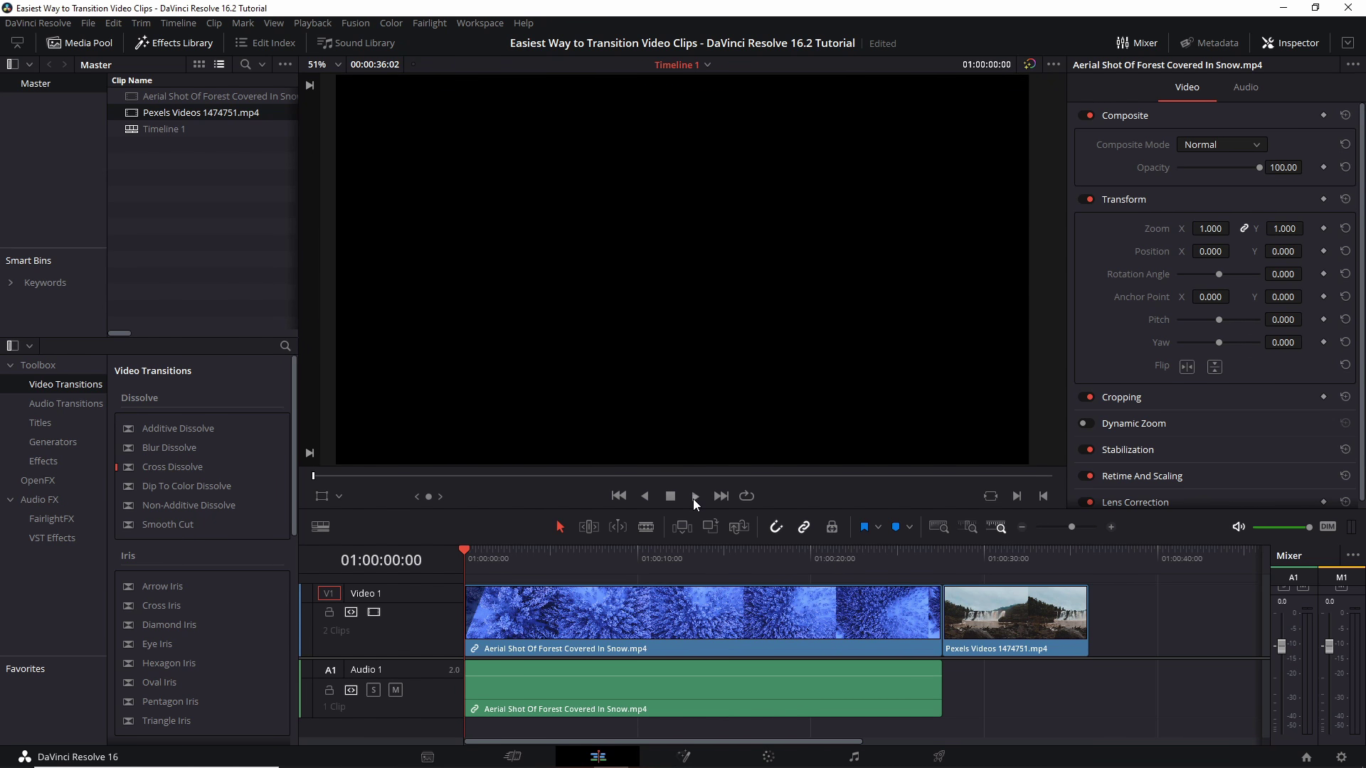
pyautogui.click(694, 498)
pyautogui.click(585, 644)
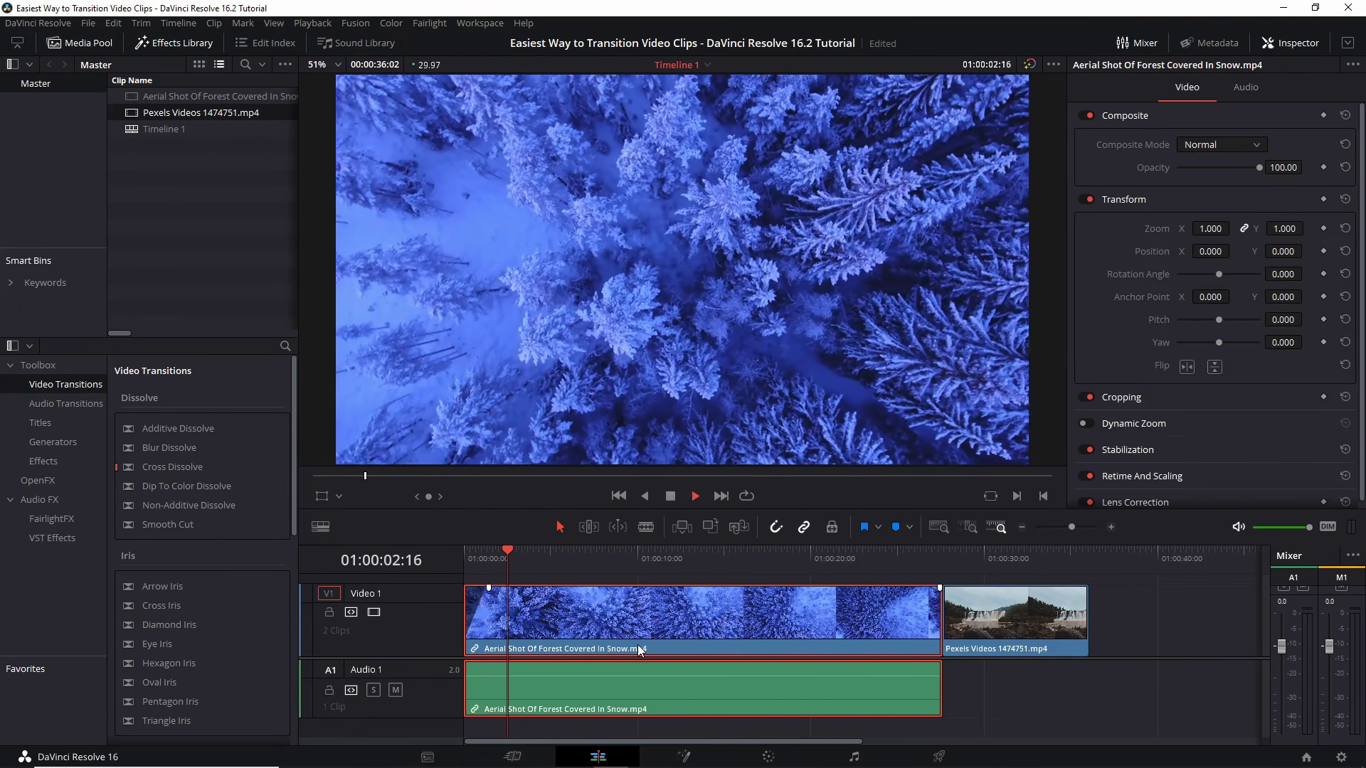
pyautogui.press('space')
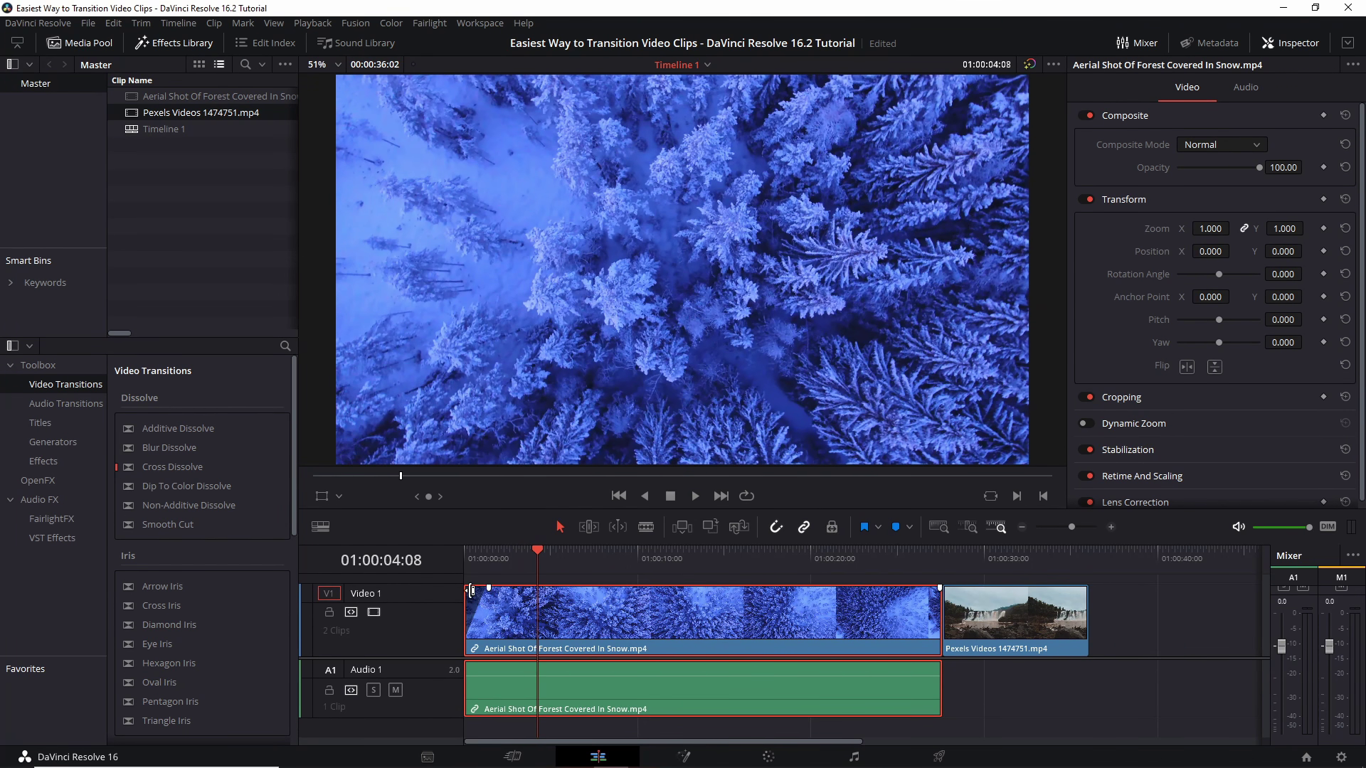
pyautogui.click(939, 563)
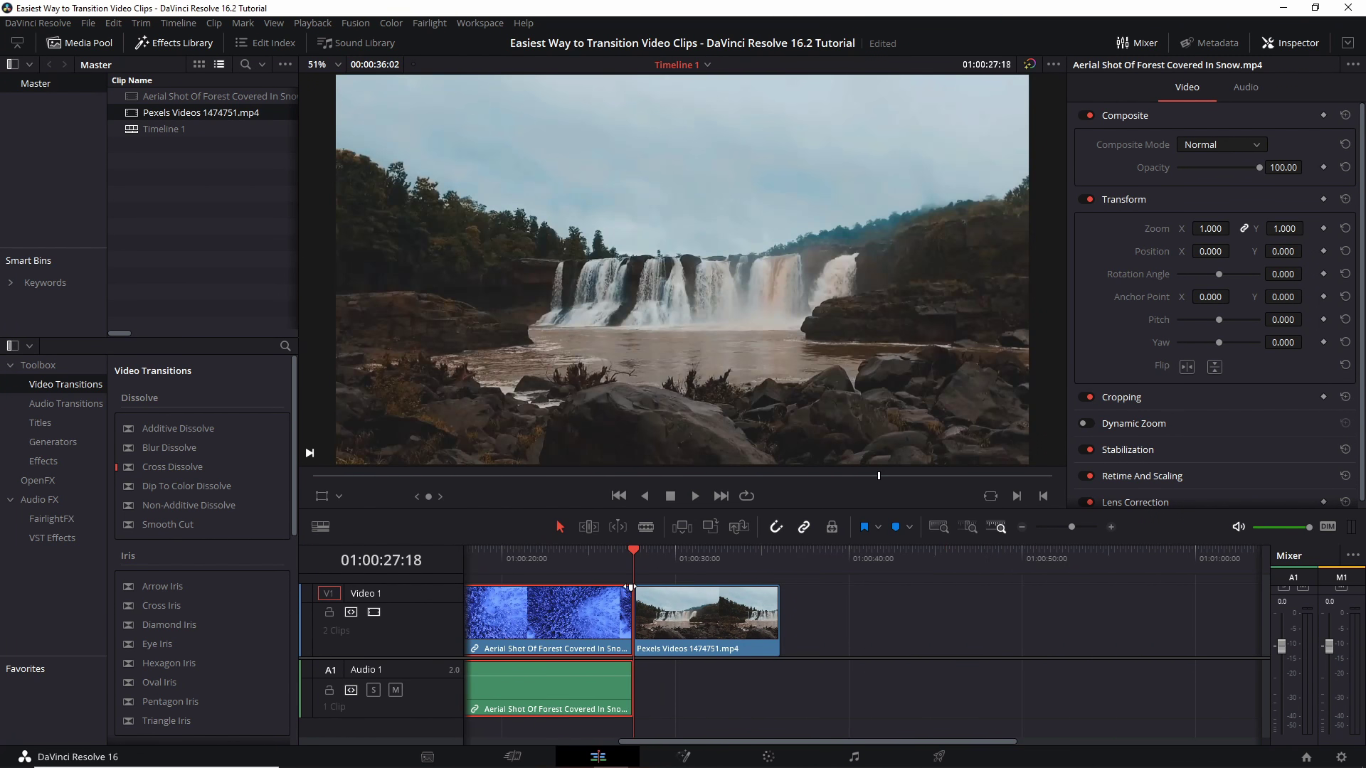
# Step: Drag the waterfall clip's fade handle to fade it in from black, then preview it
pyautogui.click(630, 588)
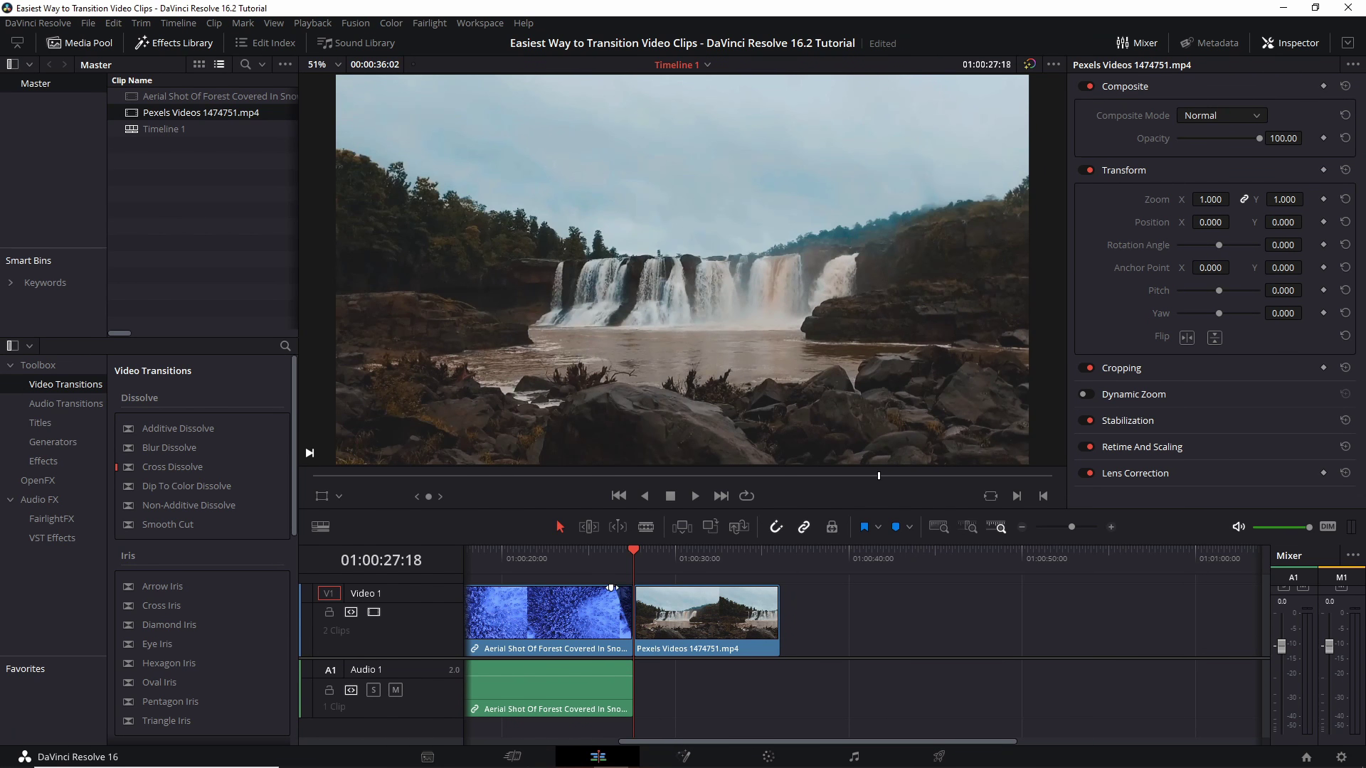
pyautogui.moveTo(635, 587); pyautogui.dragTo(605, 562)
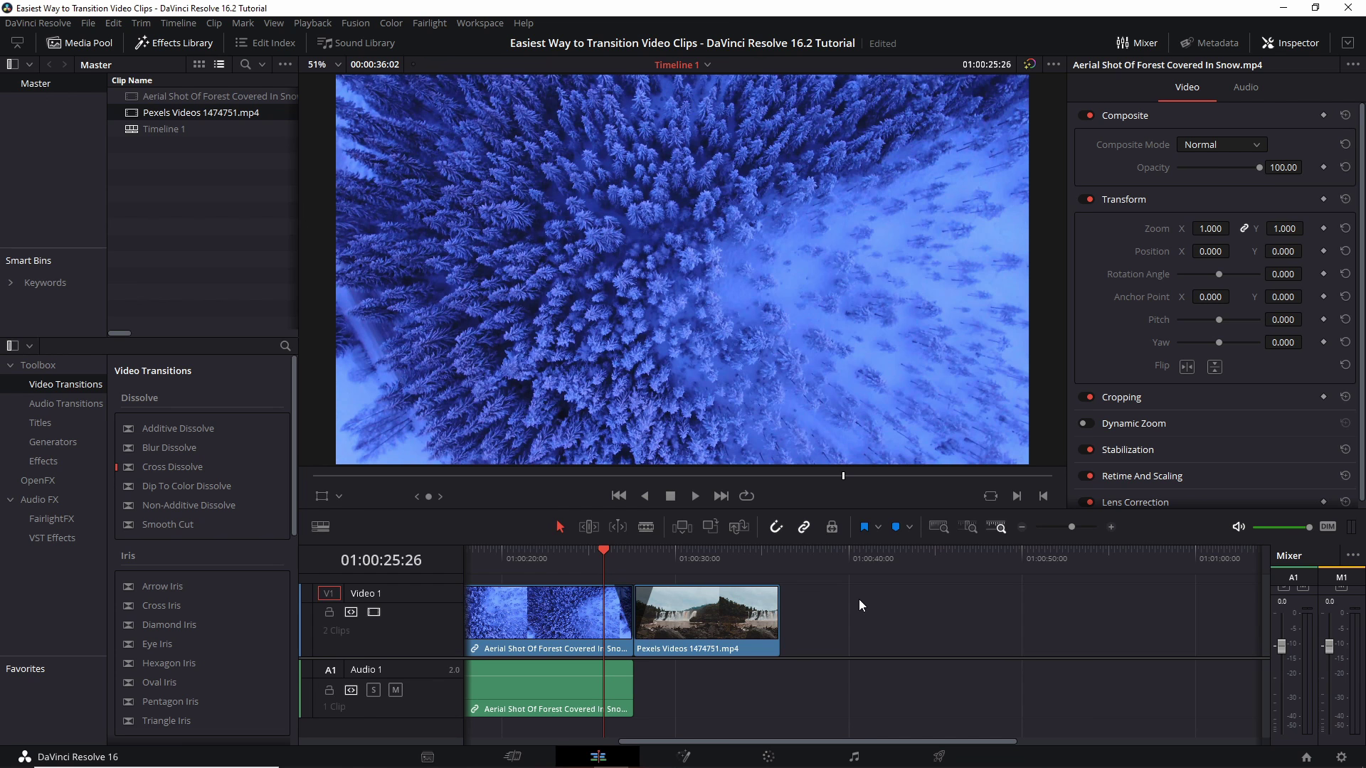
pyautogui.press('space')
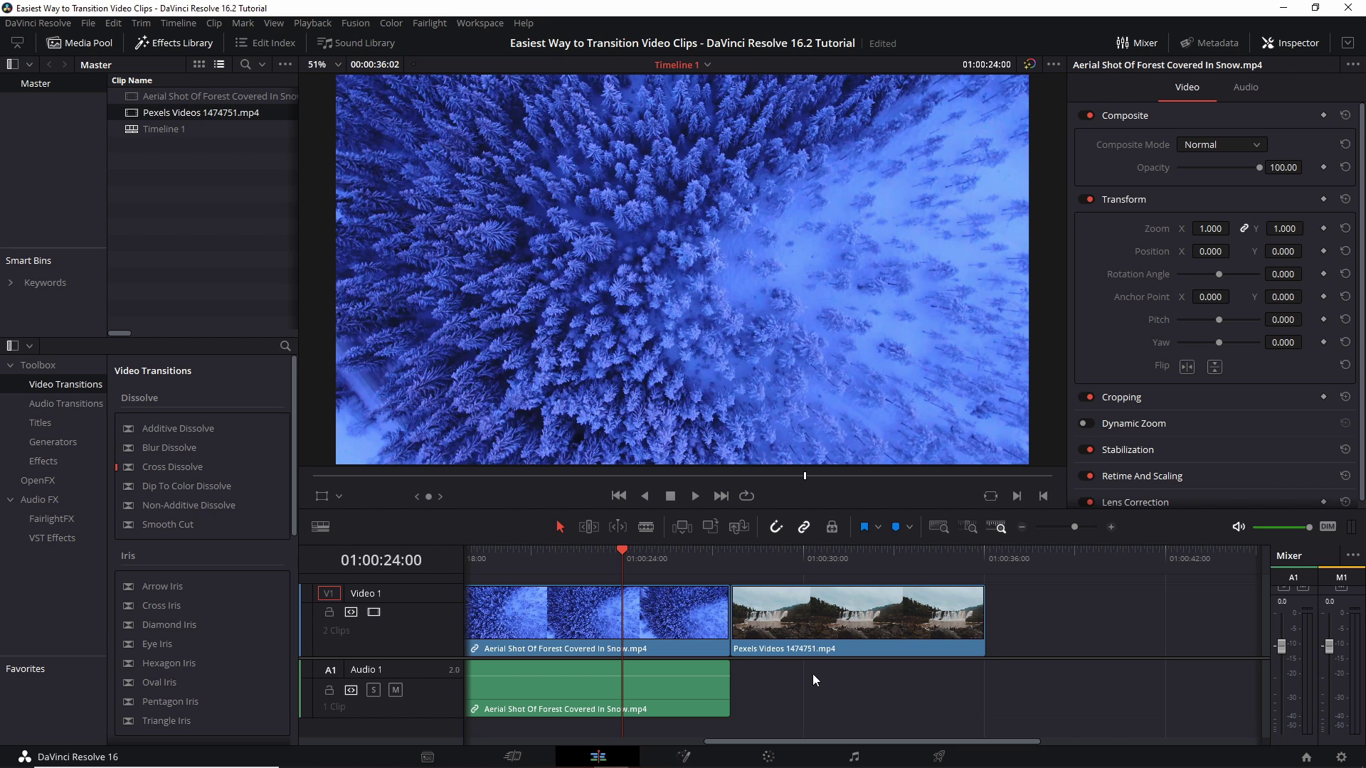
# Step: Uncheck Link Clips on the forest clip, then select its audio on its own
pyautogui.click(677, 608)
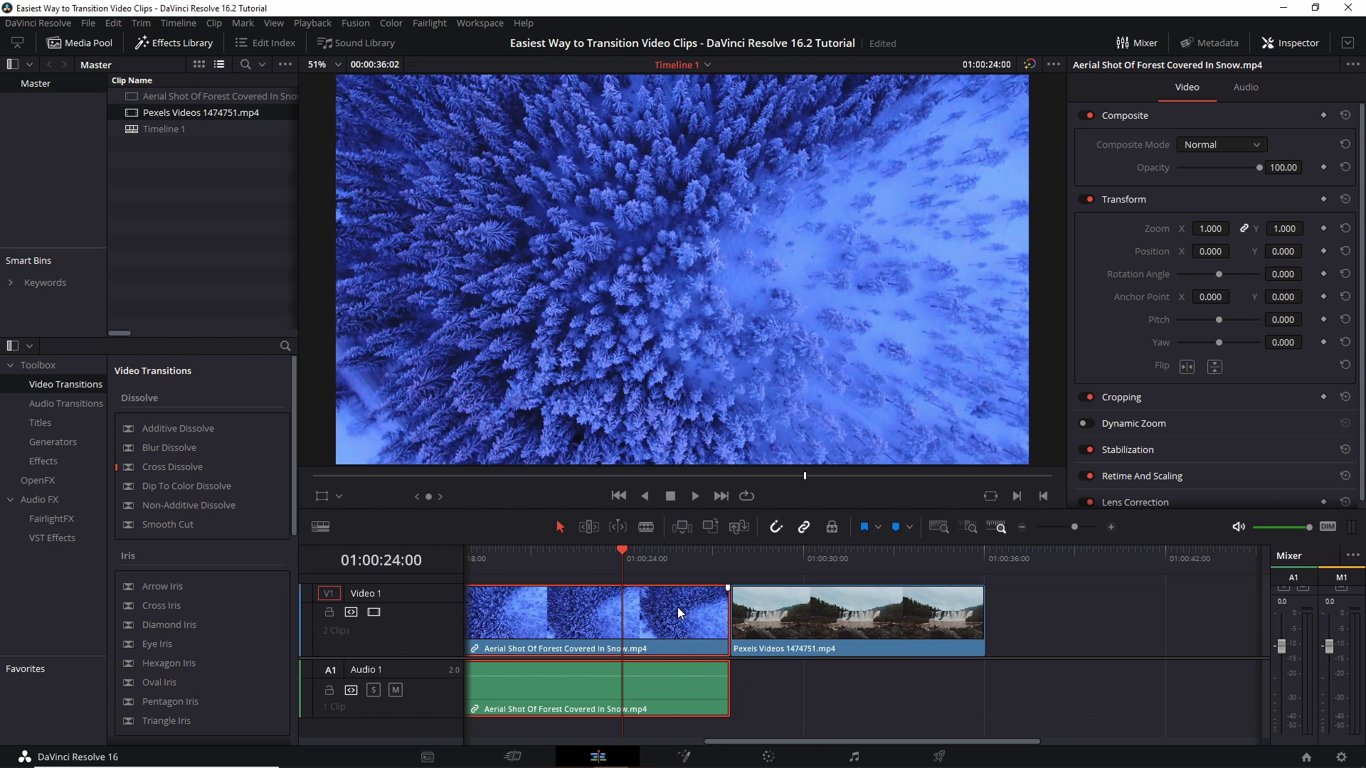
pyautogui.rightClick(697, 633)
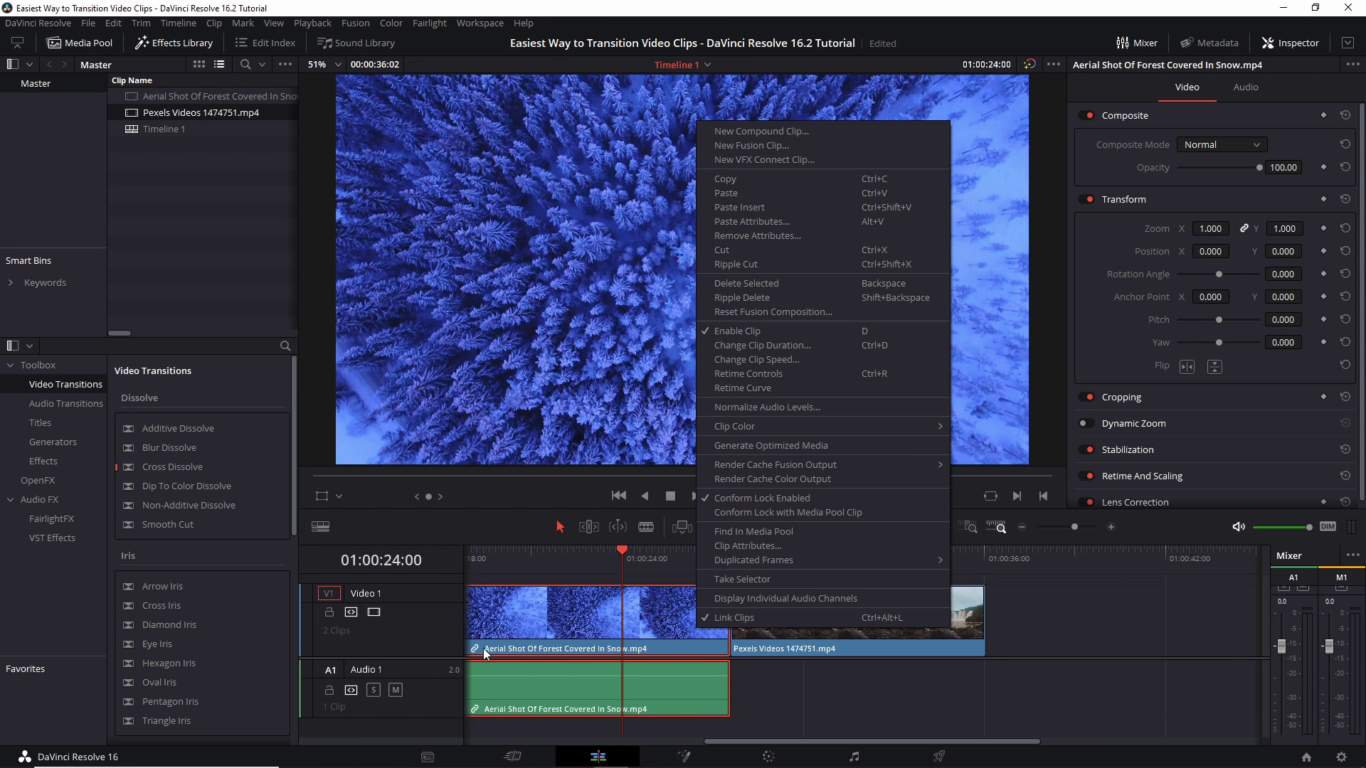
pyautogui.click(786, 620)
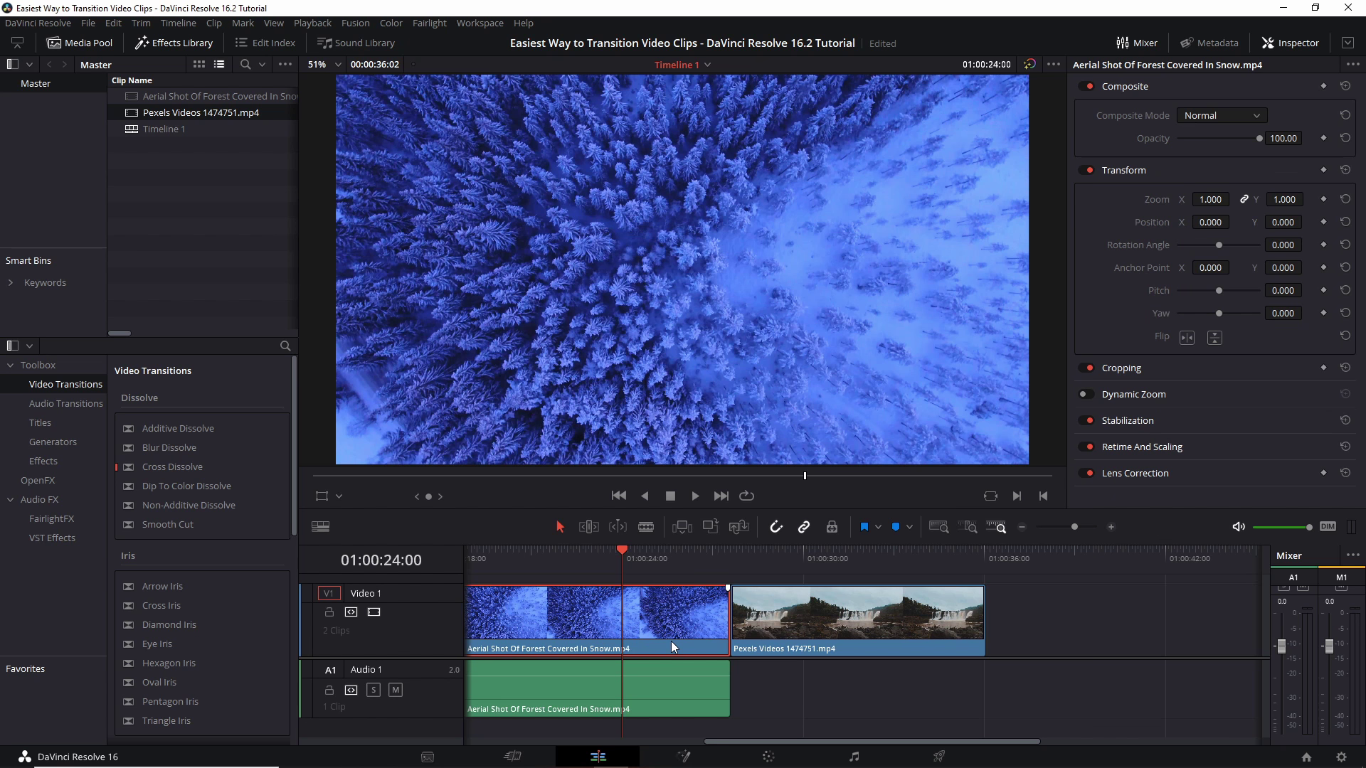
pyautogui.click(685, 692)
# Step: Add a 30-frame Cross Dissolve at the forest–waterfall edit and preview it
pyautogui.click(770, 680)
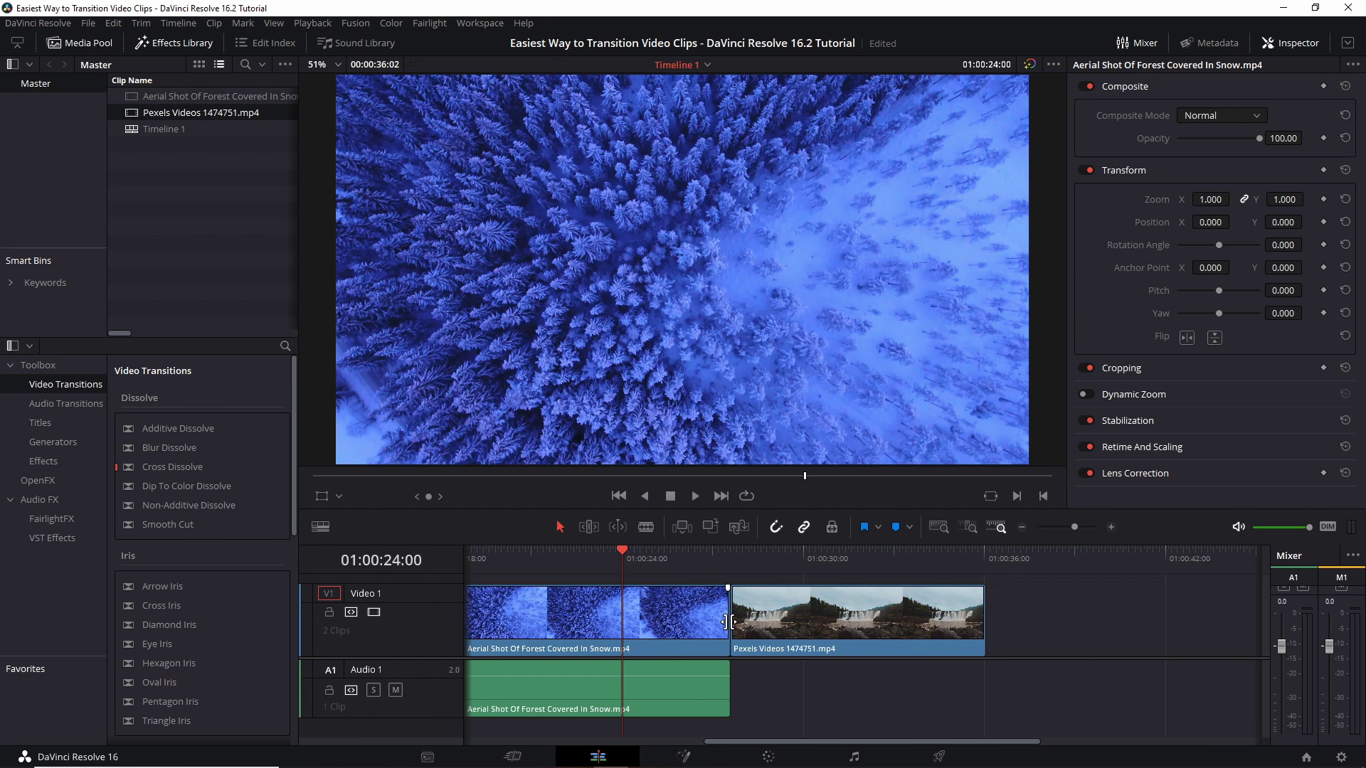
pyautogui.rightClick(729, 622)
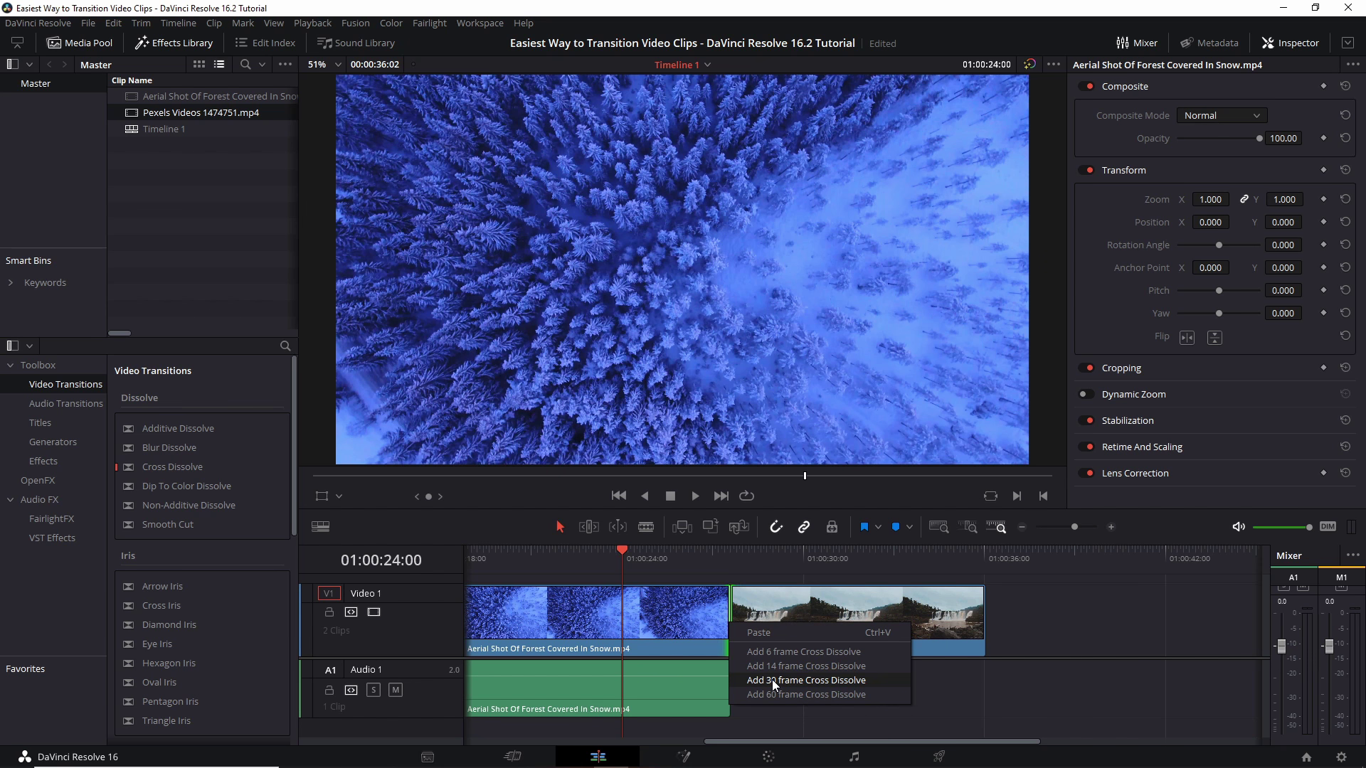
pyautogui.click(875, 680)
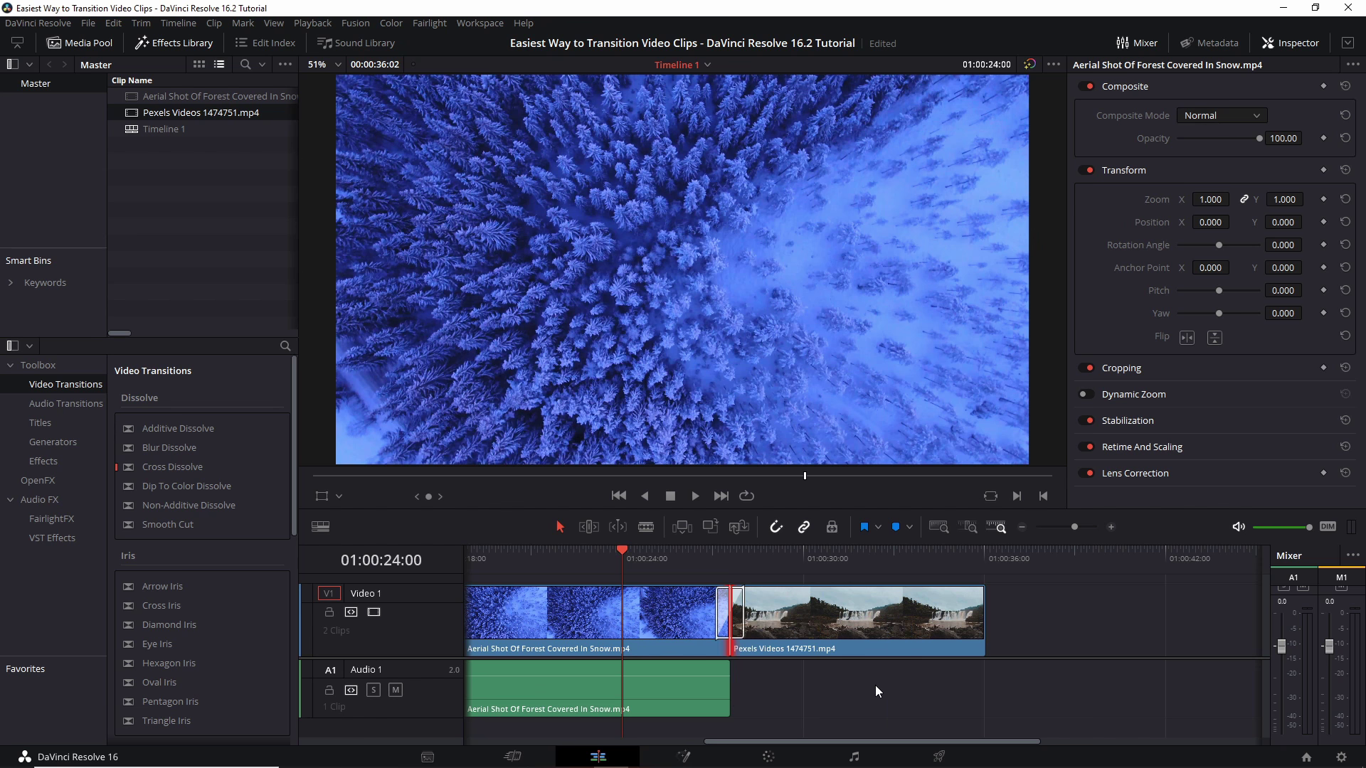
pyautogui.press('space')
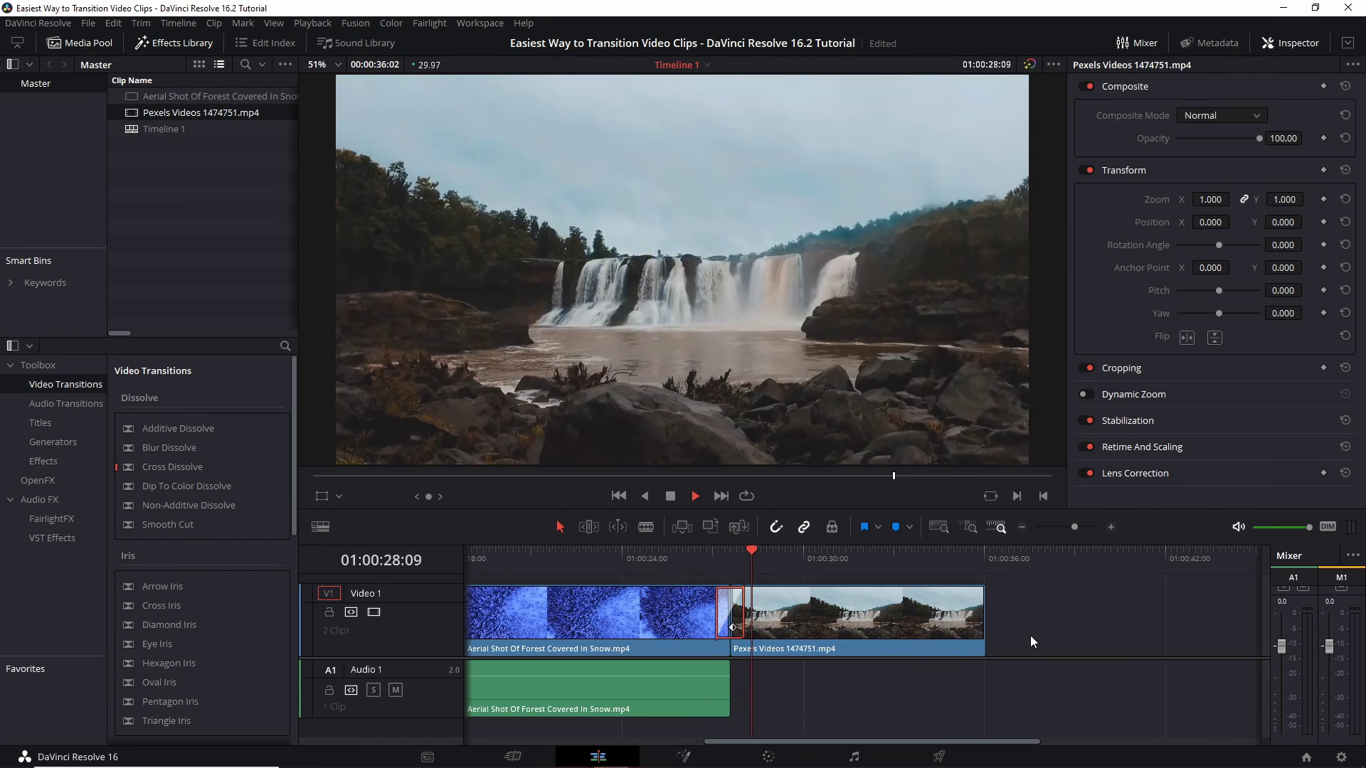
pyautogui.press('space')
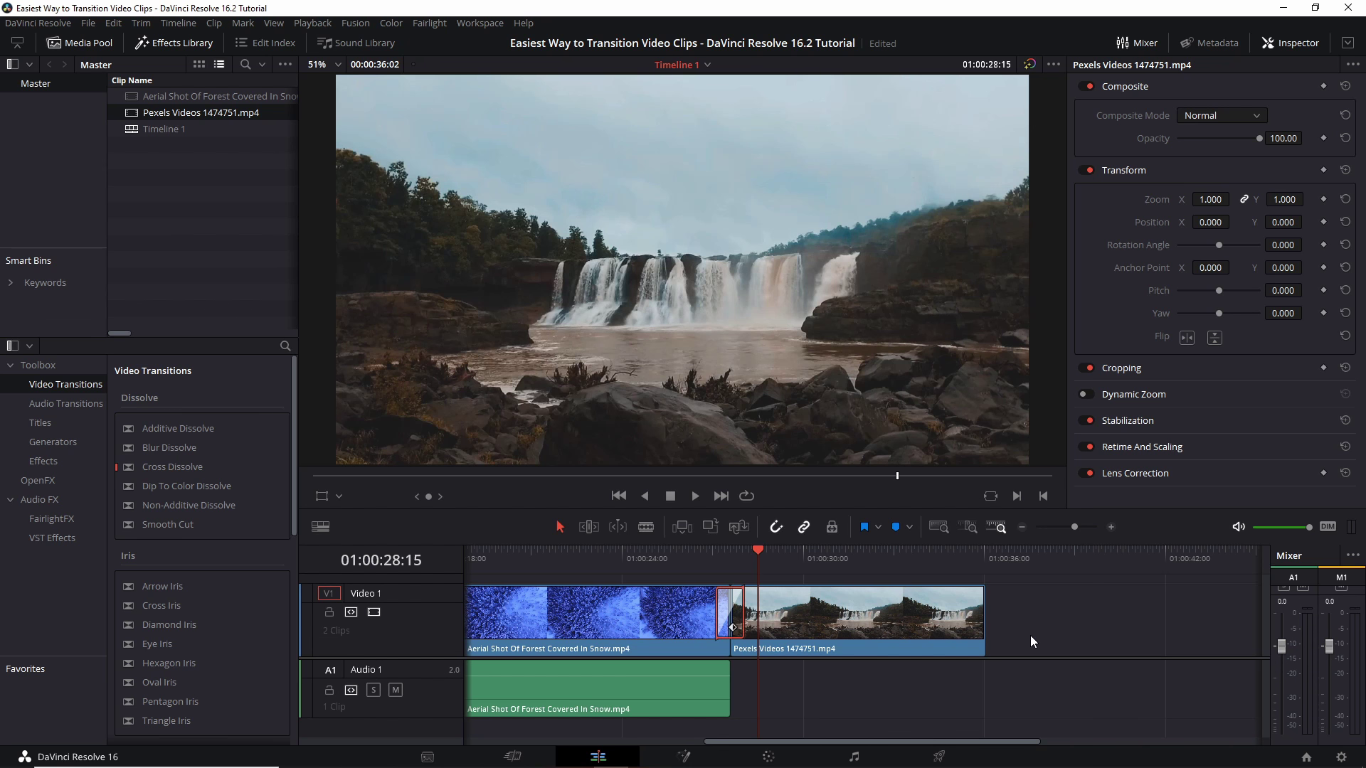
pyautogui.click(780, 690)
# Step: Select both the forest video and audio clips and relink them with Link Clips
pyautogui.click(667, 615)
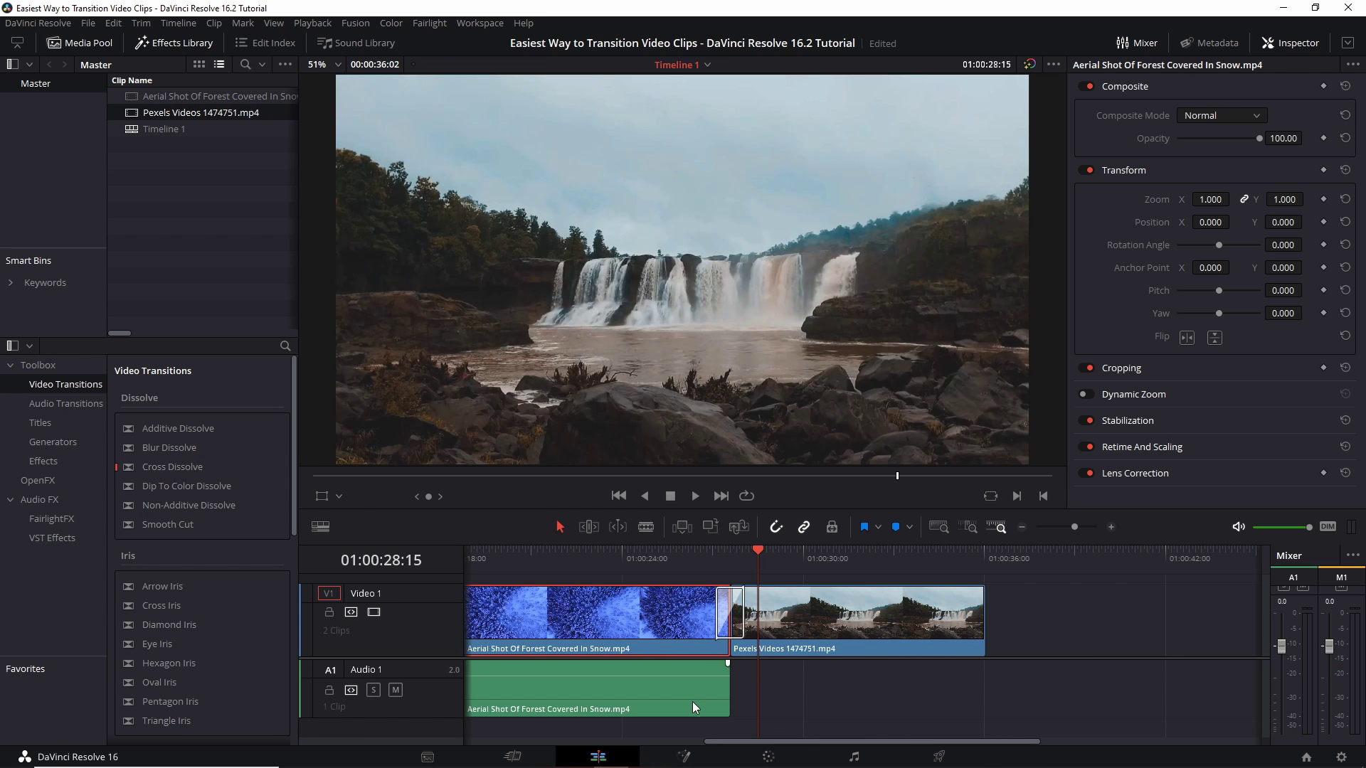
pyautogui.click(692, 701)
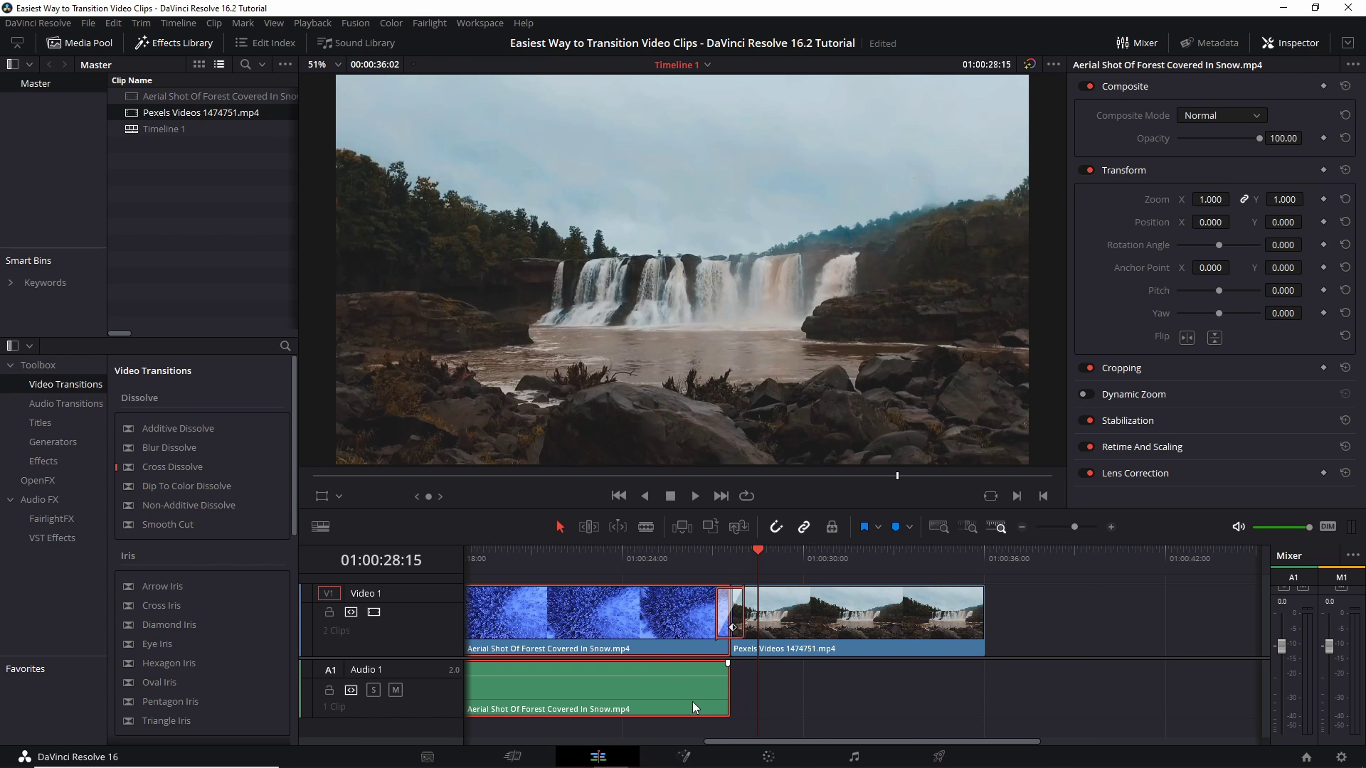
pyautogui.hscroll(-1, 788, 677)
pyautogui.click(788, 677)
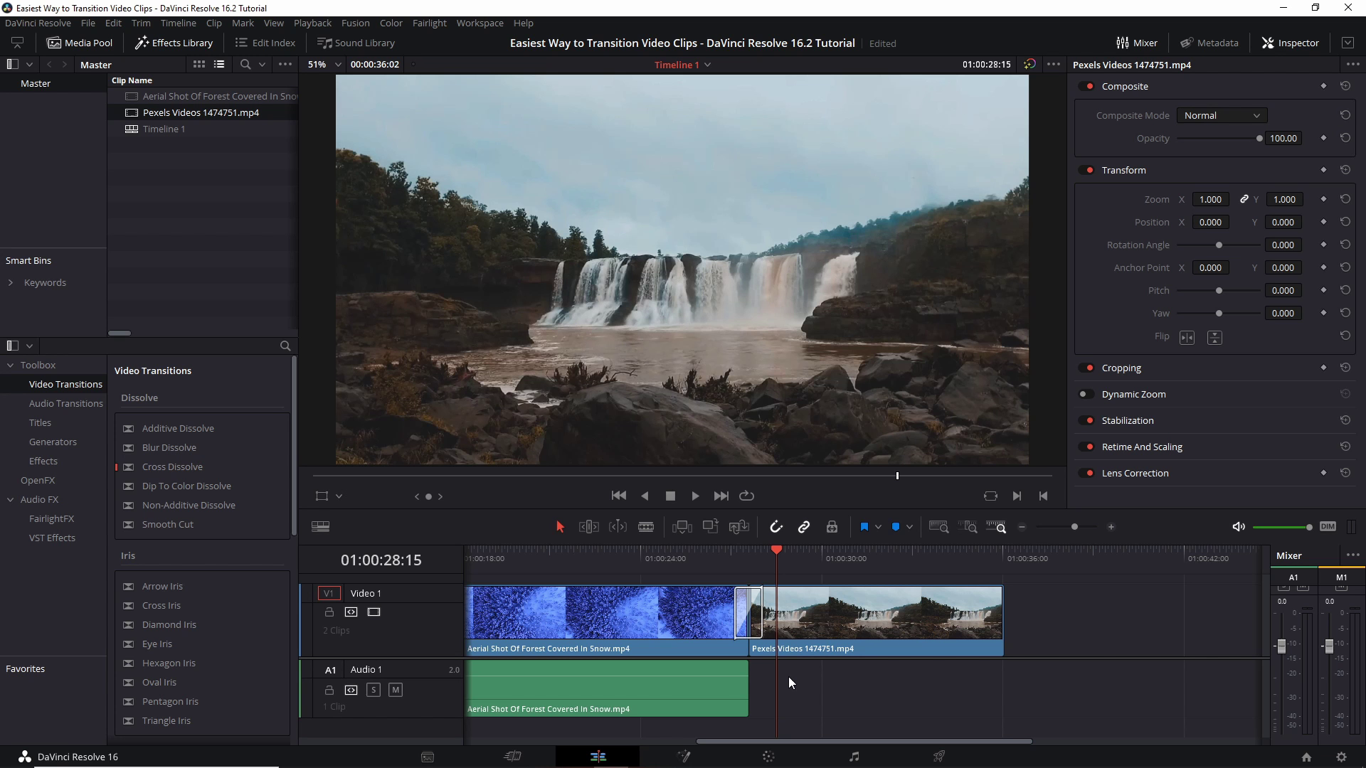
pyautogui.click(667, 690)
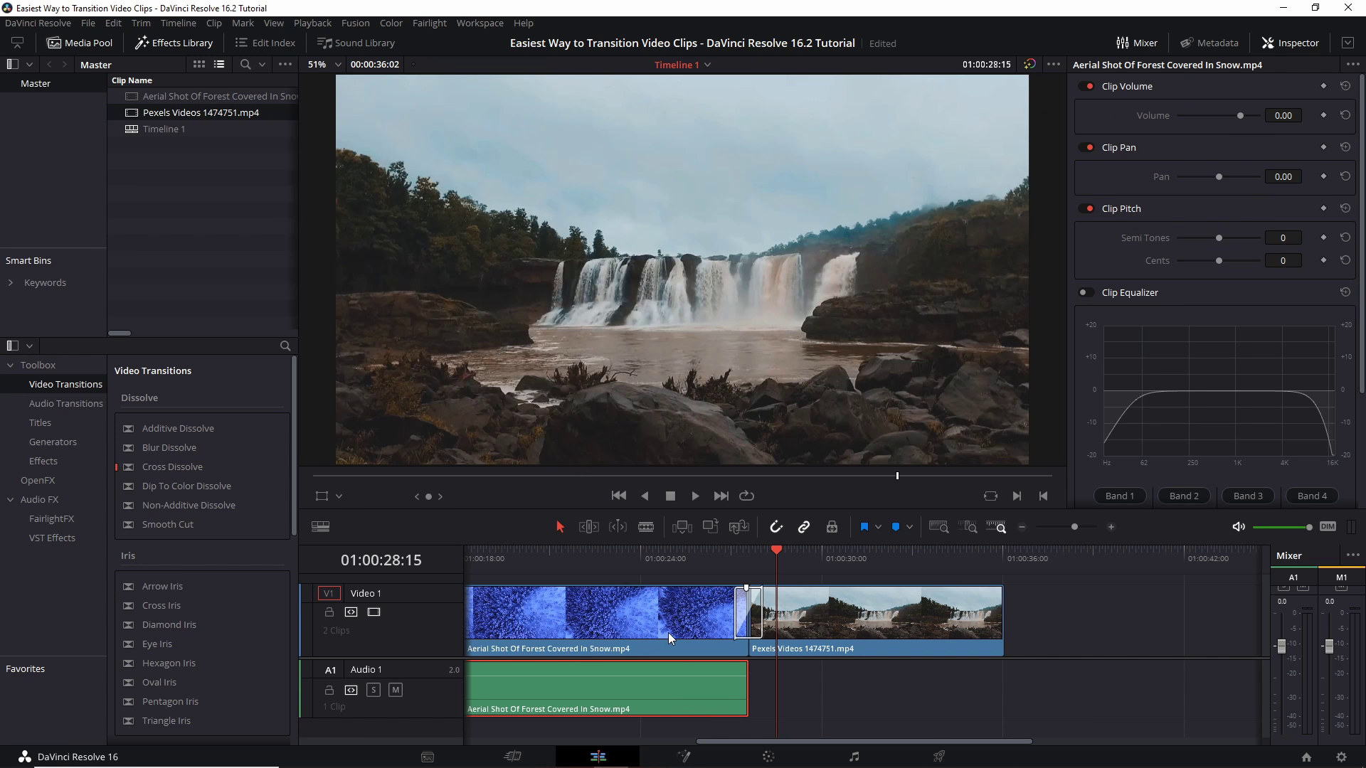
pyautogui.click(668, 630)
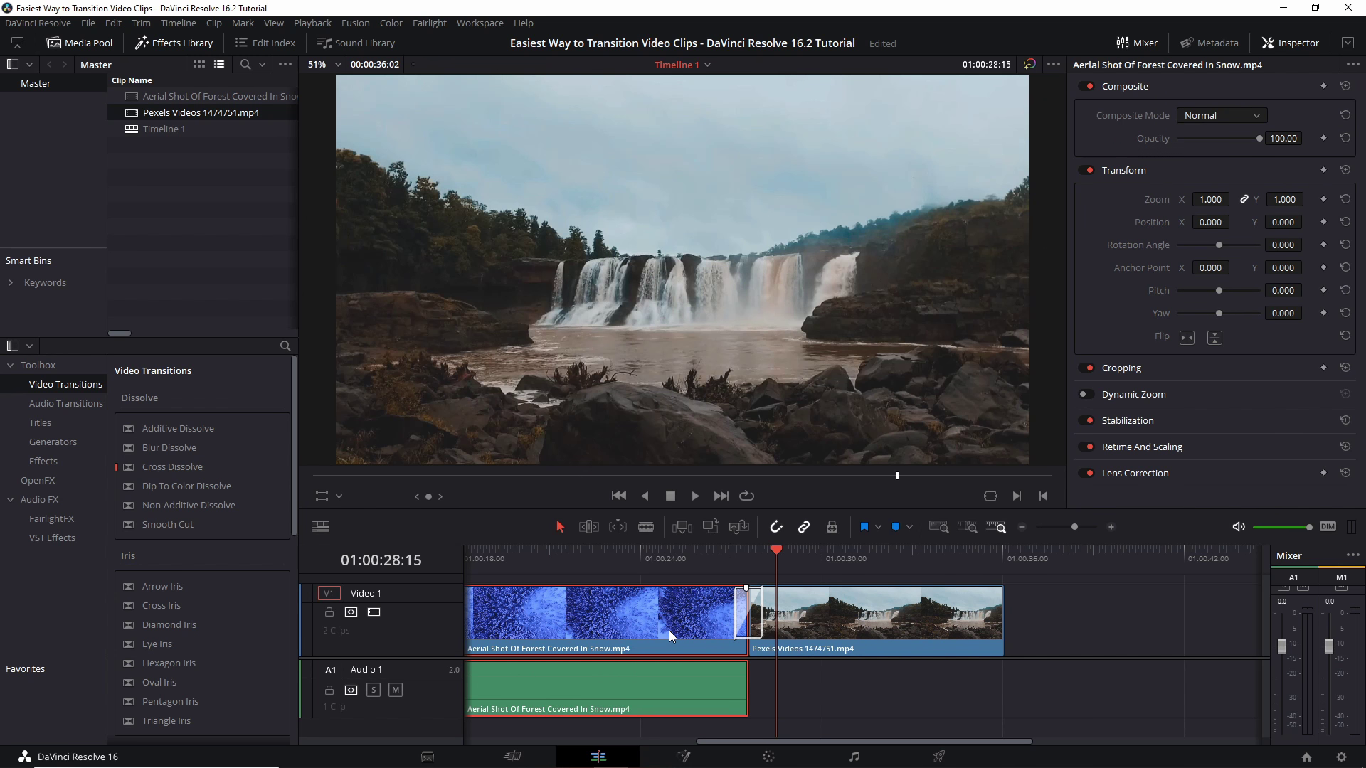
pyautogui.rightClick(672, 630)
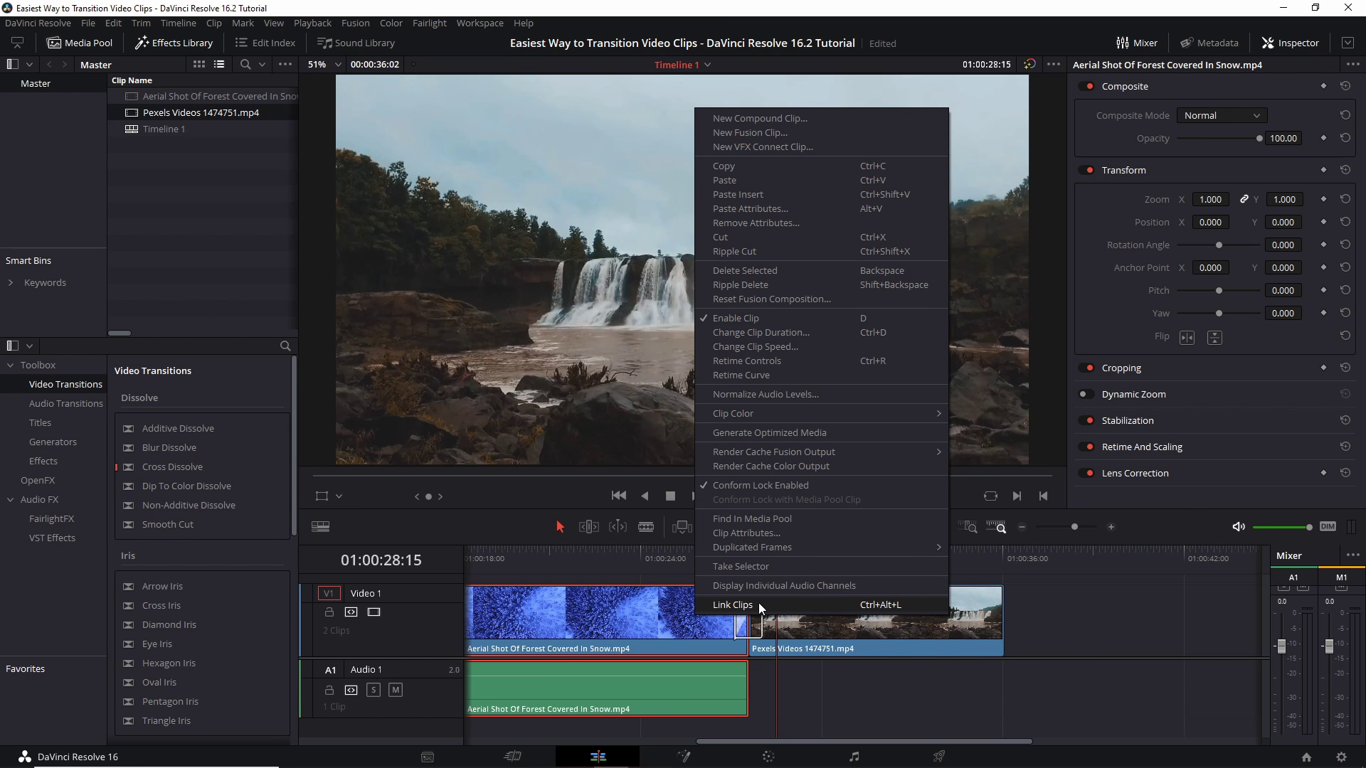
pyautogui.click(784, 603)
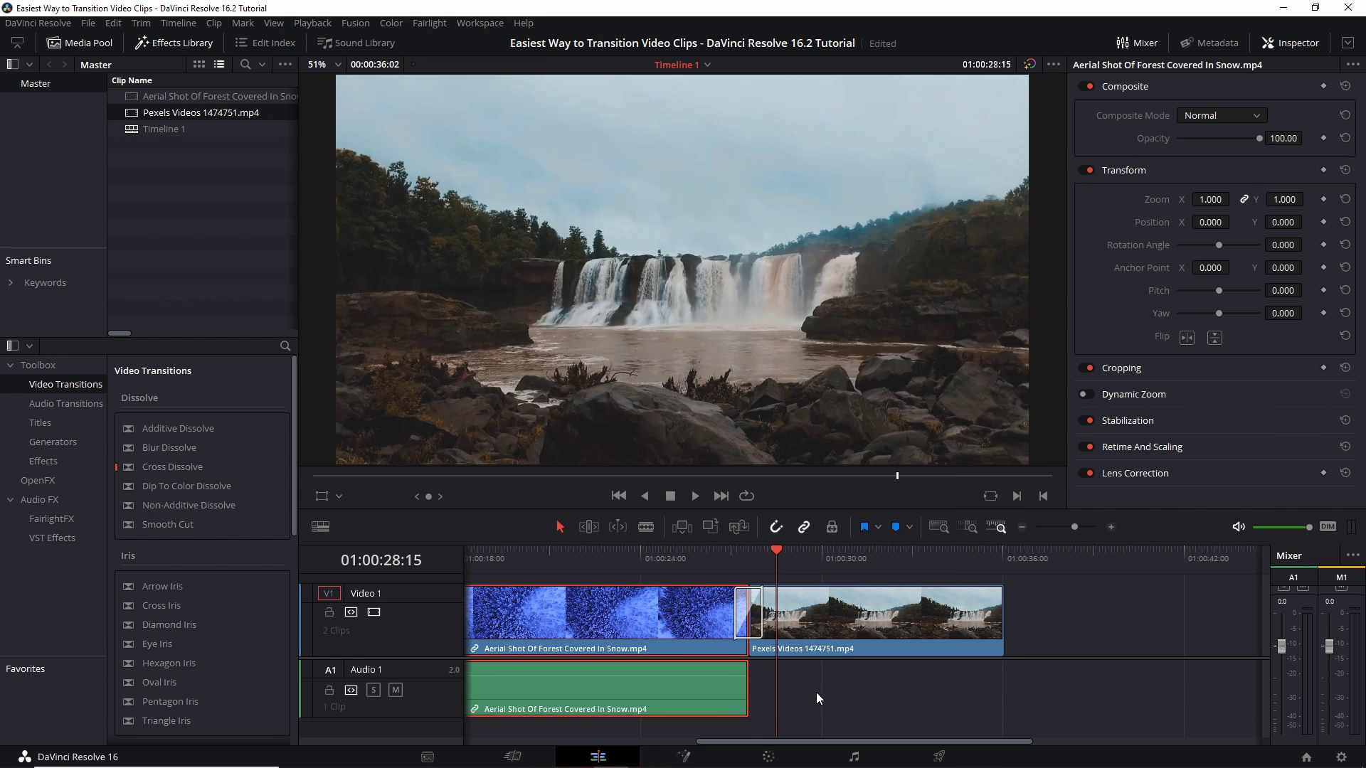
pyautogui.click(864, 673)
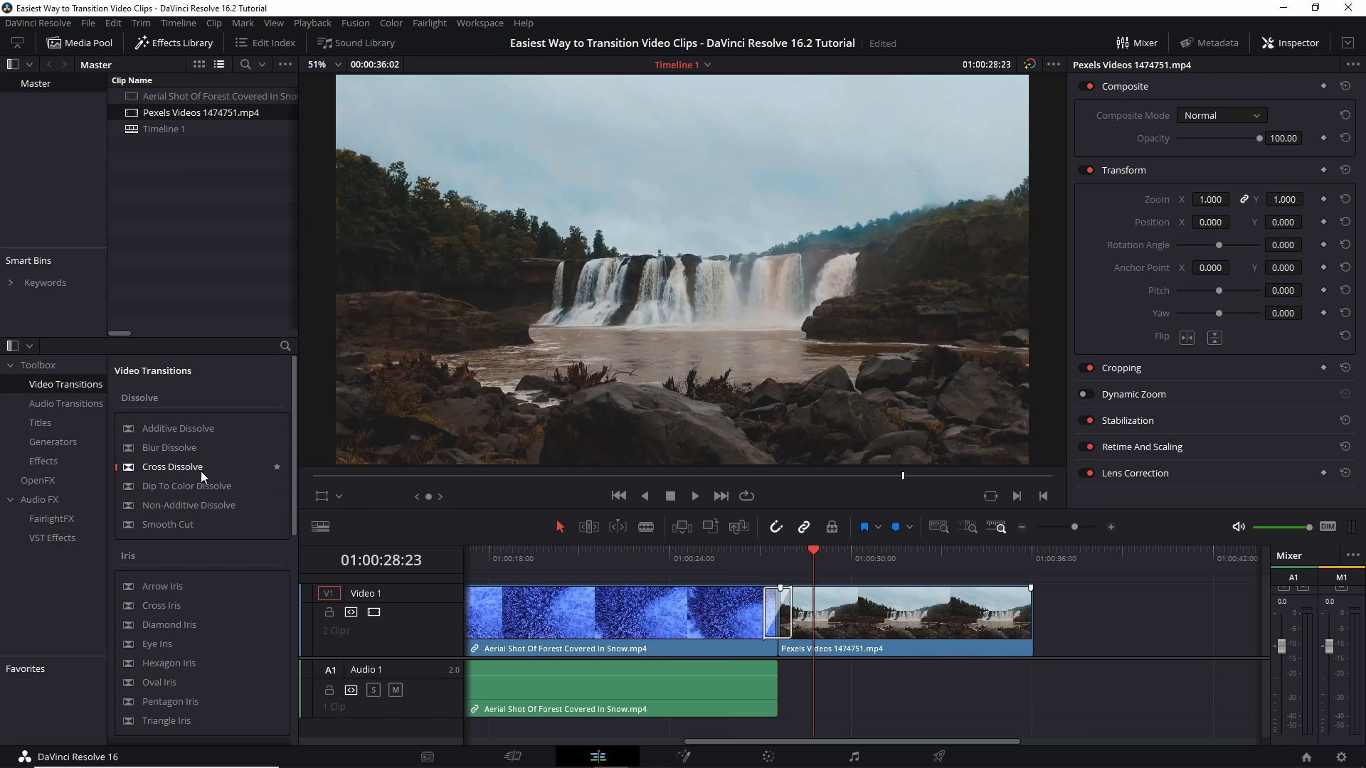
# Step: Drag from the Effects Library onto the forest clip, then scroll the timeline left
pyautogui.moveTo(201, 471); pyautogui.dragTo(761, 609)
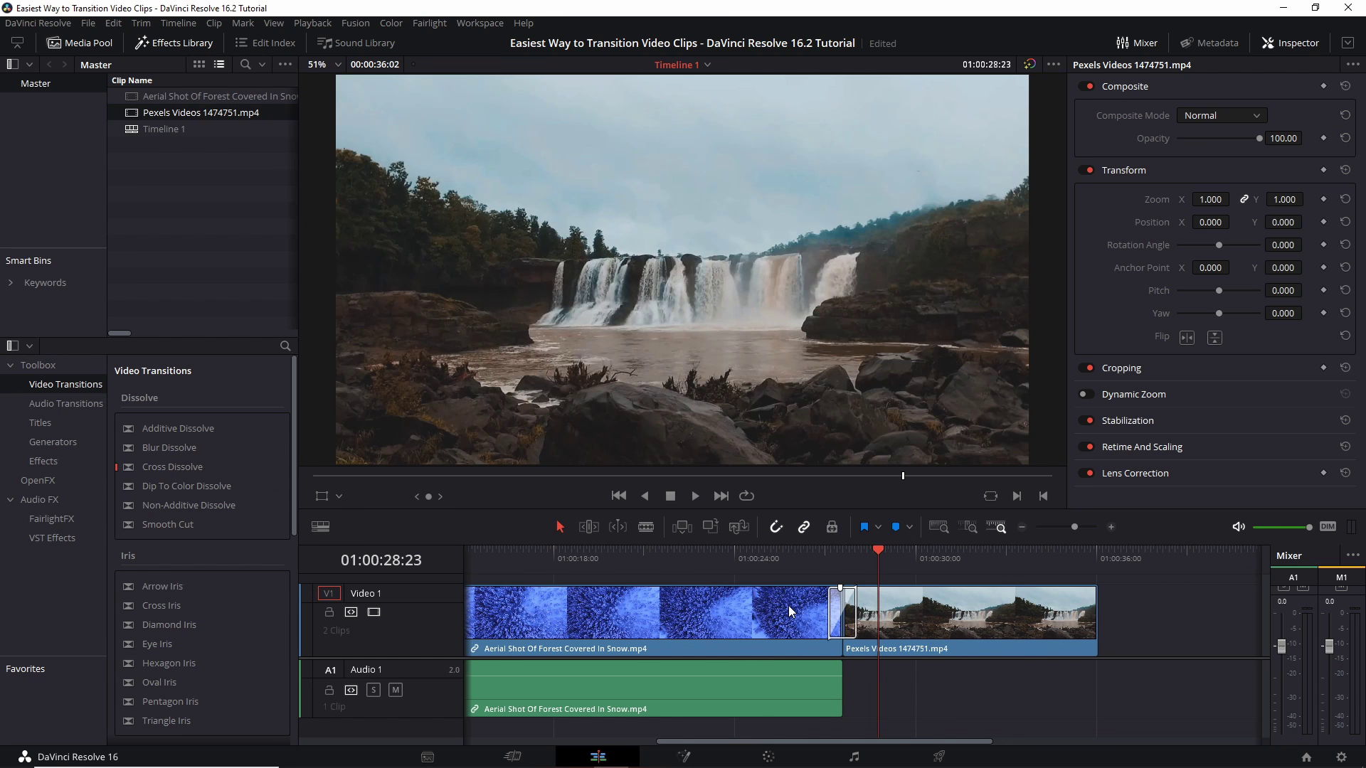
pyautogui.hscroll(-2, 787, 601)
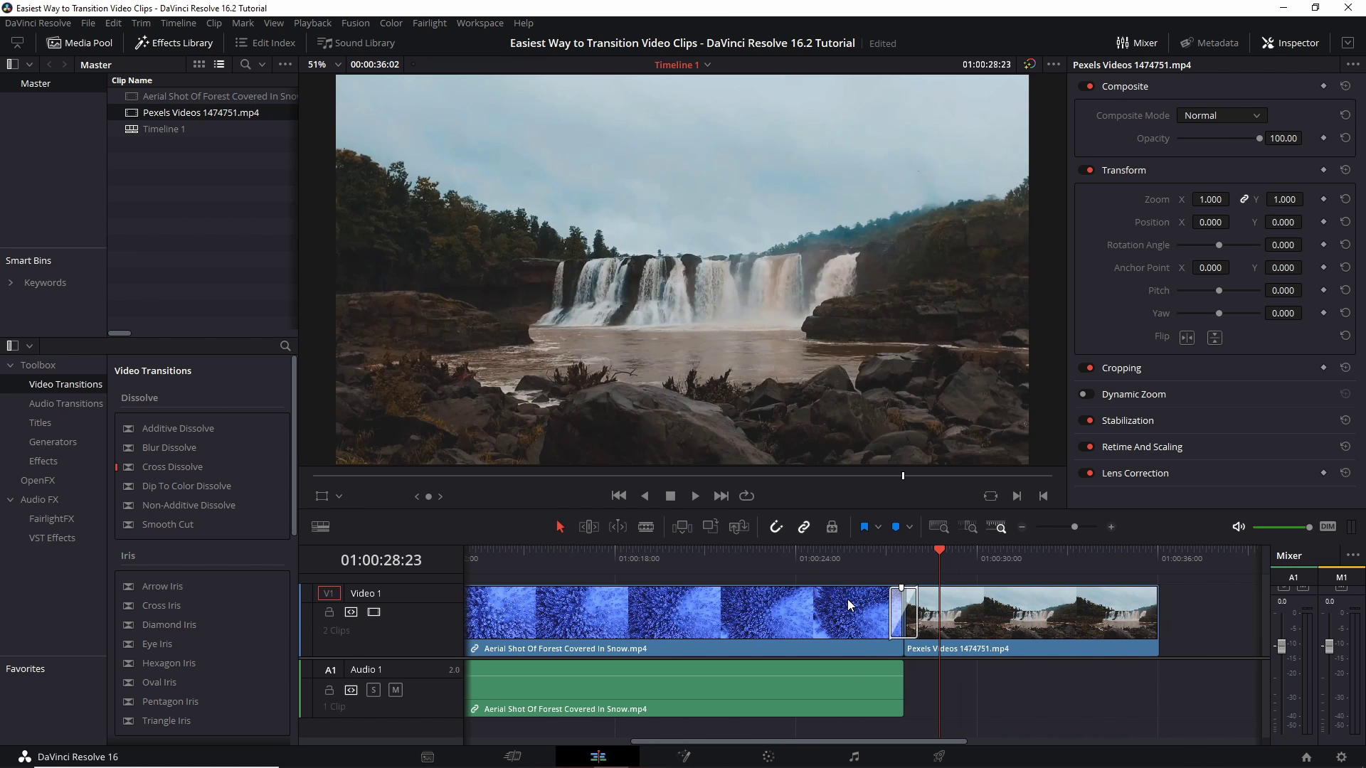
pyautogui.hscroll(-4, 862, 605)
# Step: Blade the forest clip at three points, then return to the selection tool
pyautogui.press('b')
pyautogui.click(845, 618)
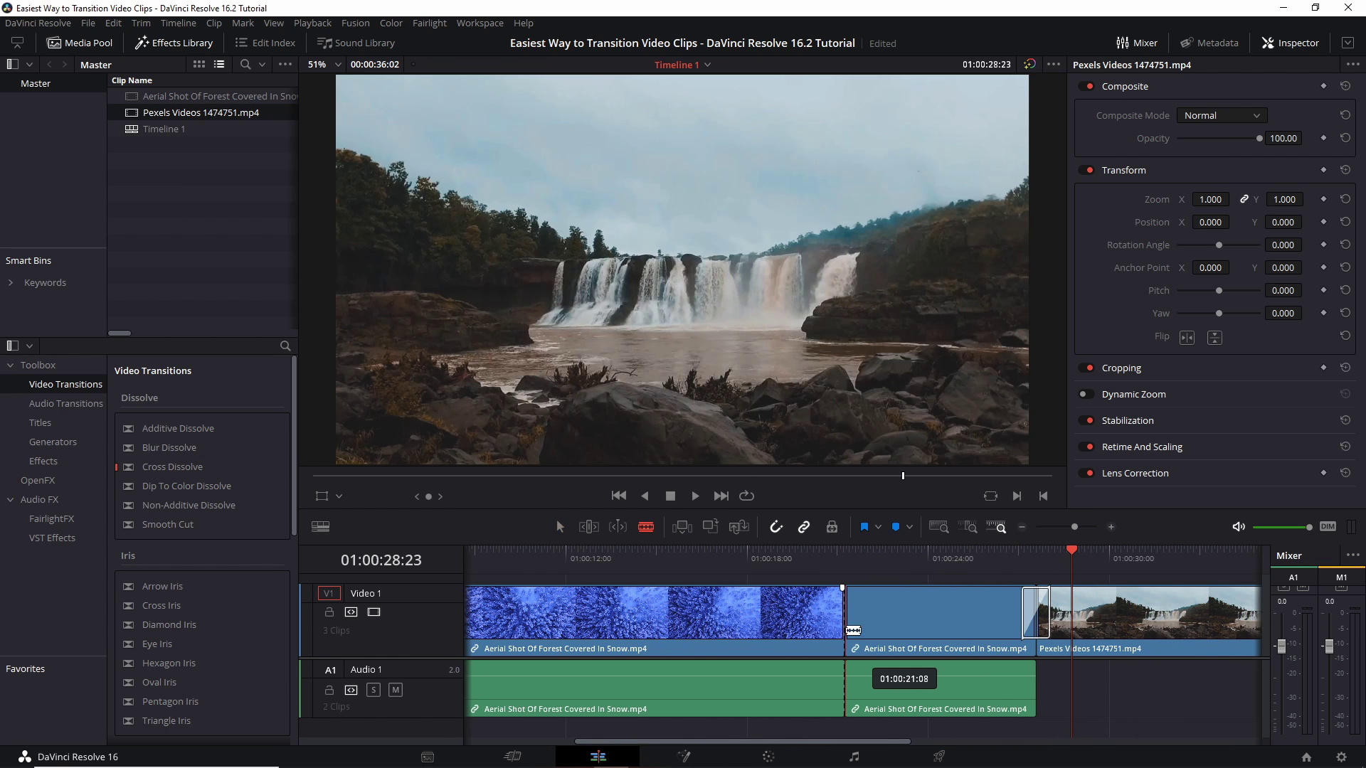
pyautogui.click(602, 619)
pyautogui.click(704, 619)
pyautogui.hscroll(-2, 712, 613)
pyautogui.press('a')
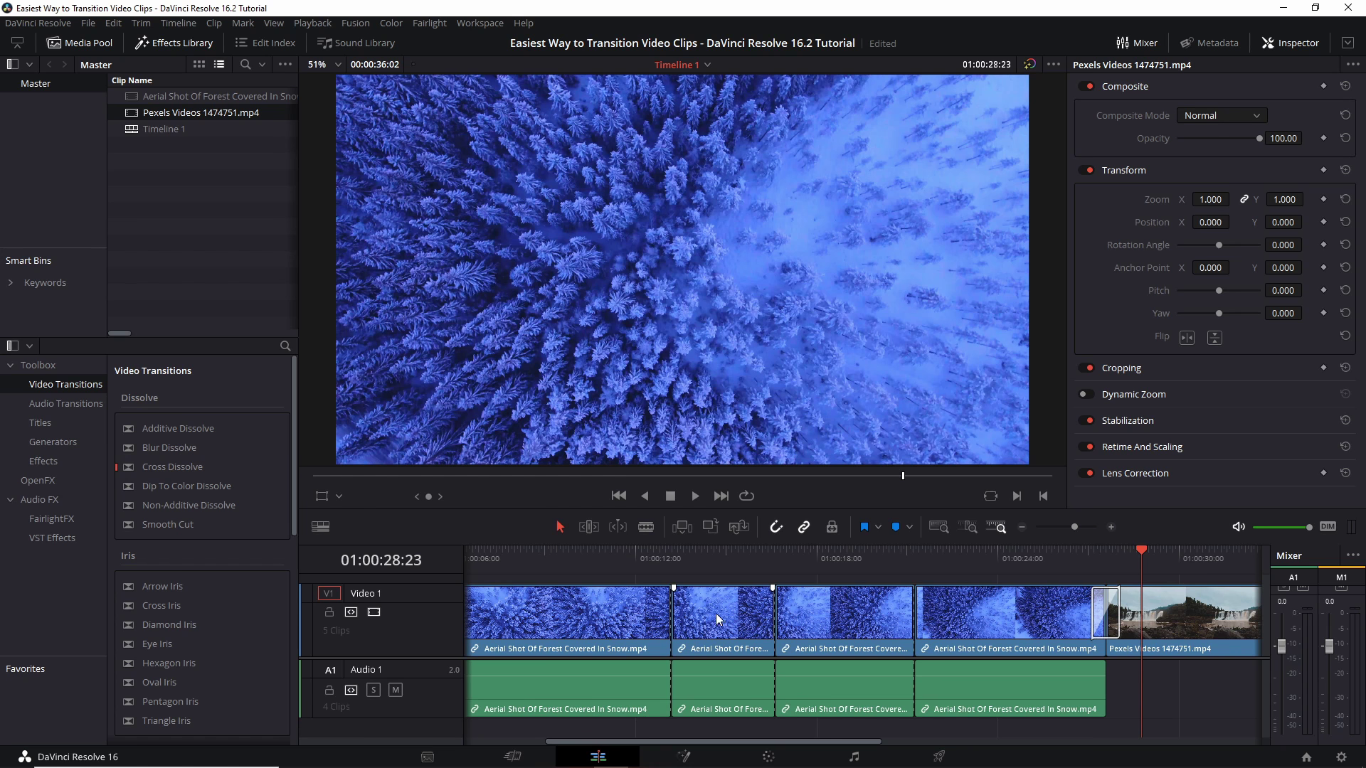
# Step: Add a cross dissolve at each of the three forest cuts, plus one dragged onto another cut
pyautogui.rightClick(674, 625)
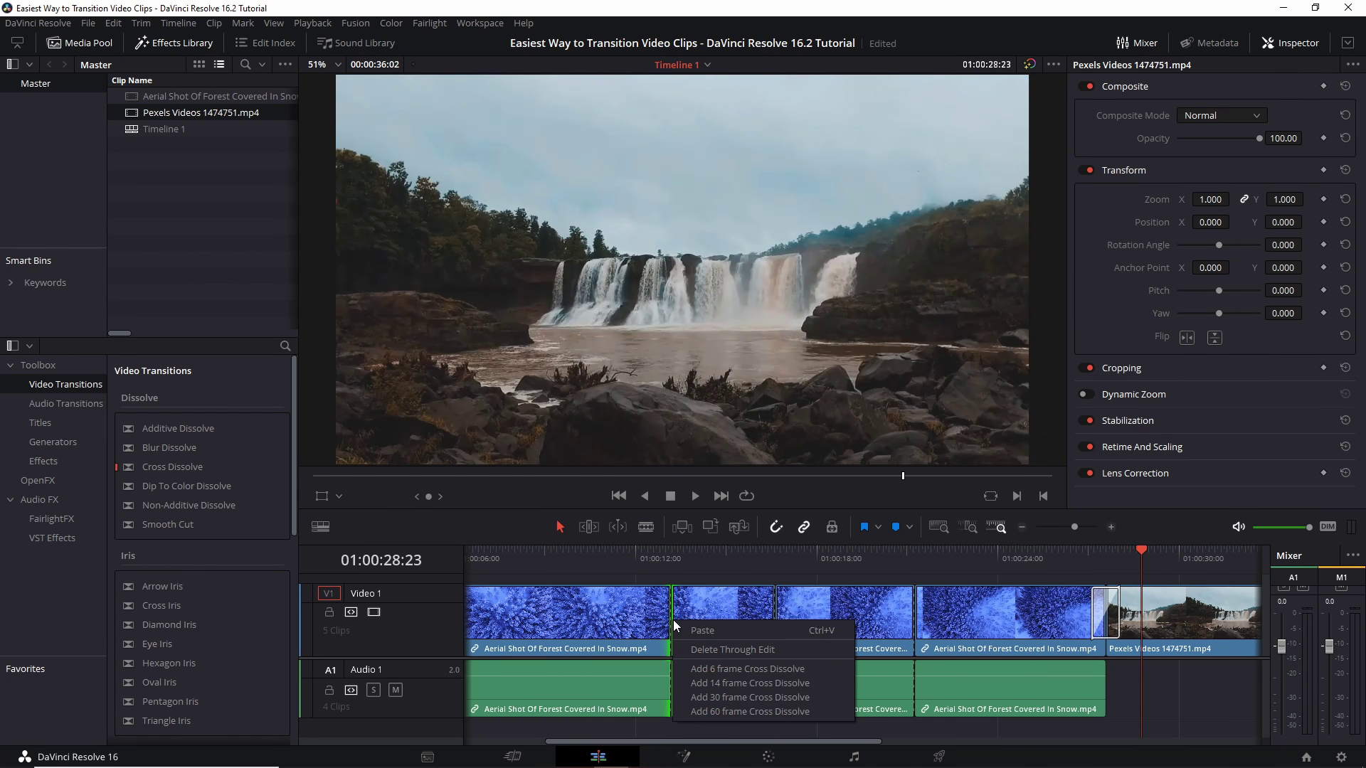
pyautogui.click(748, 684)
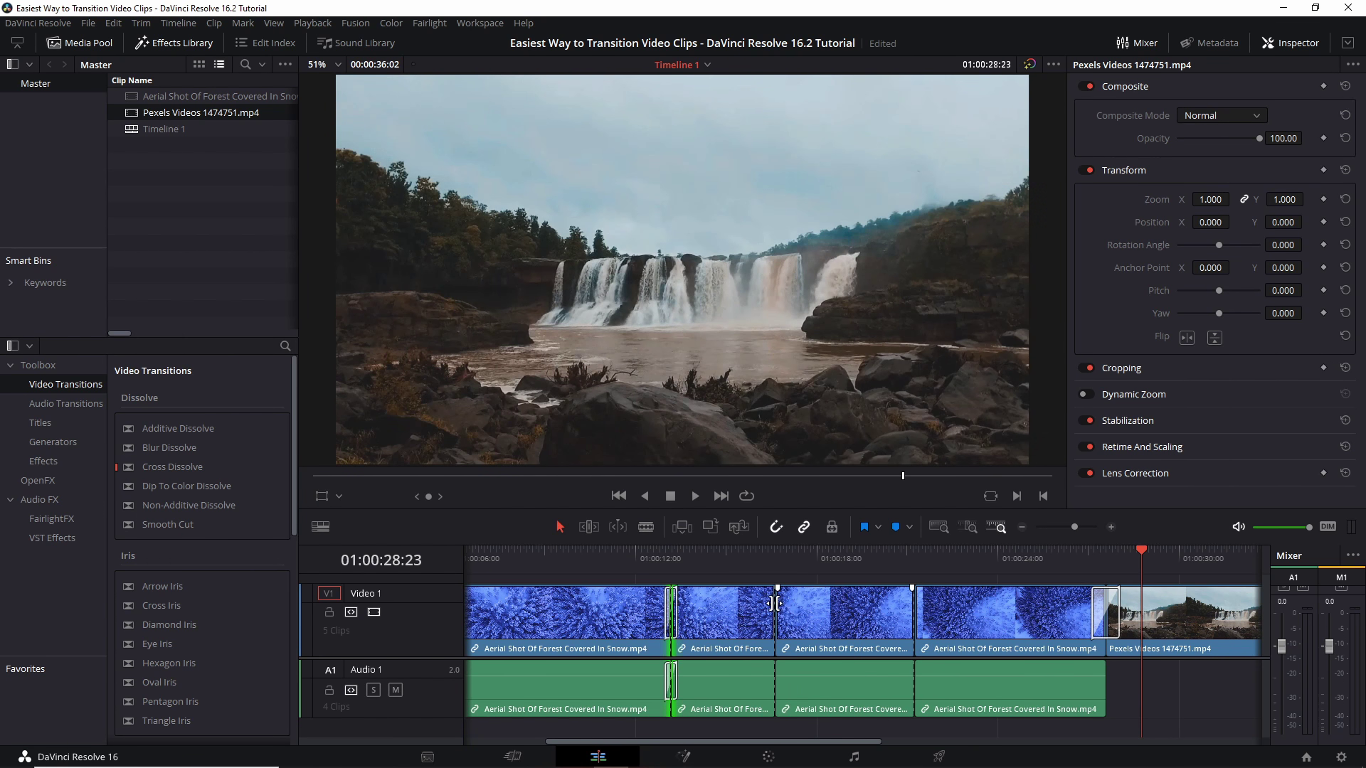
pyautogui.rightClick(786, 618)
pyautogui.click(837, 678)
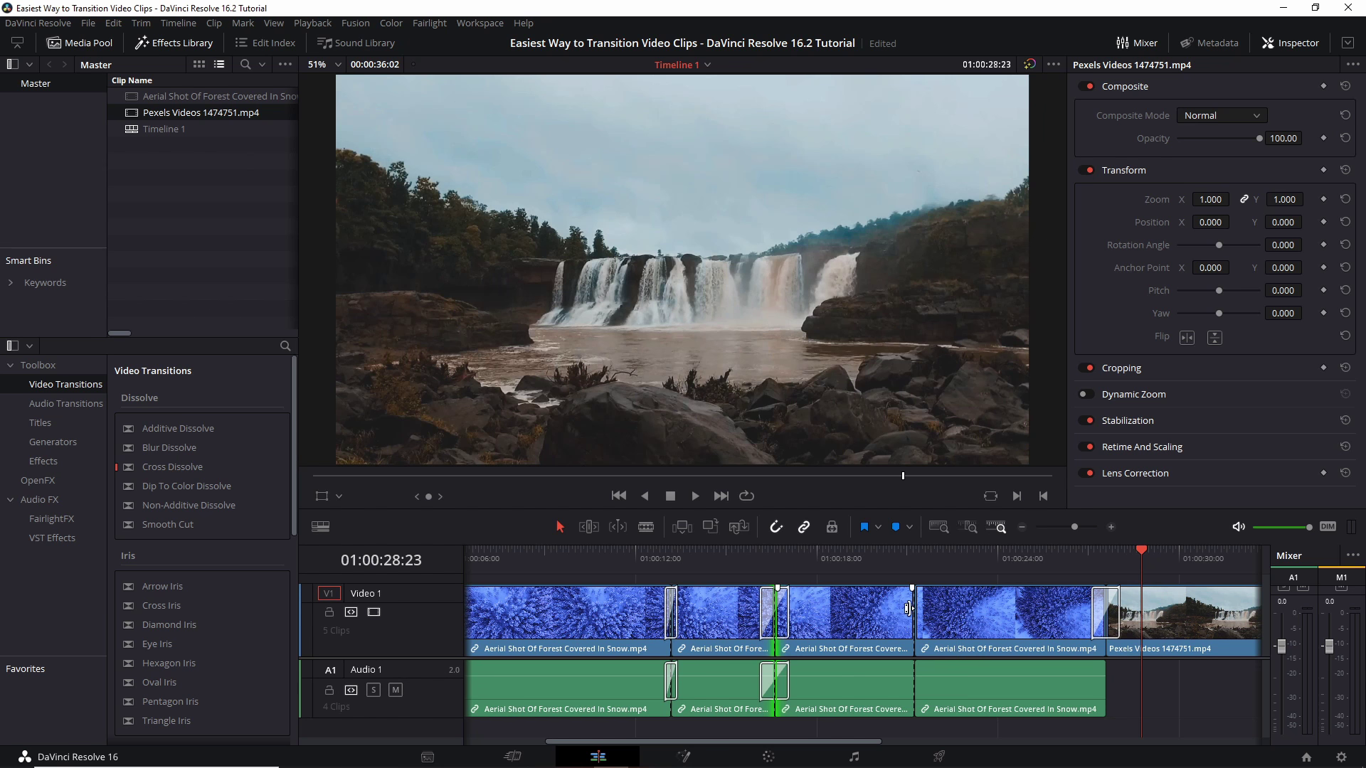
pyautogui.rightClick(910, 611)
pyautogui.click(959, 692)
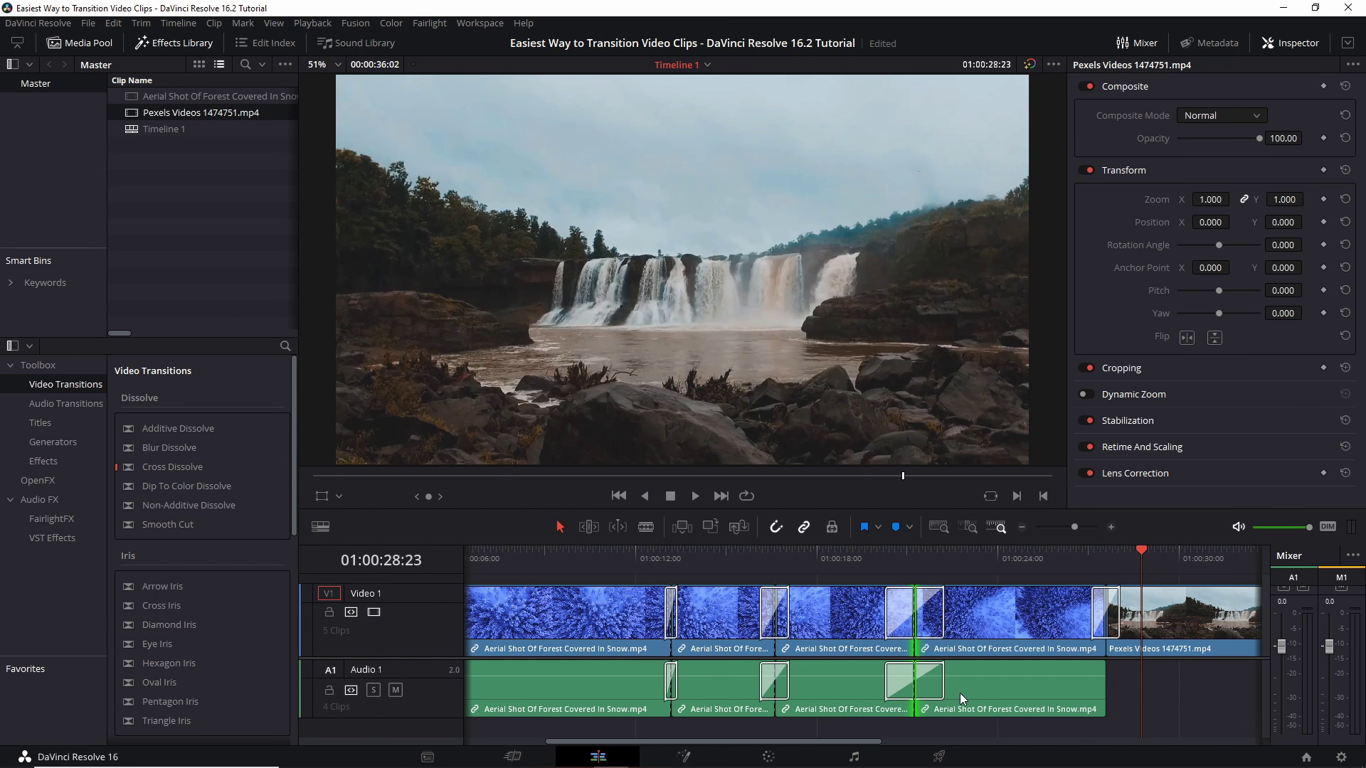
pyautogui.moveTo(206, 465); pyautogui.dragTo(1166, 627)
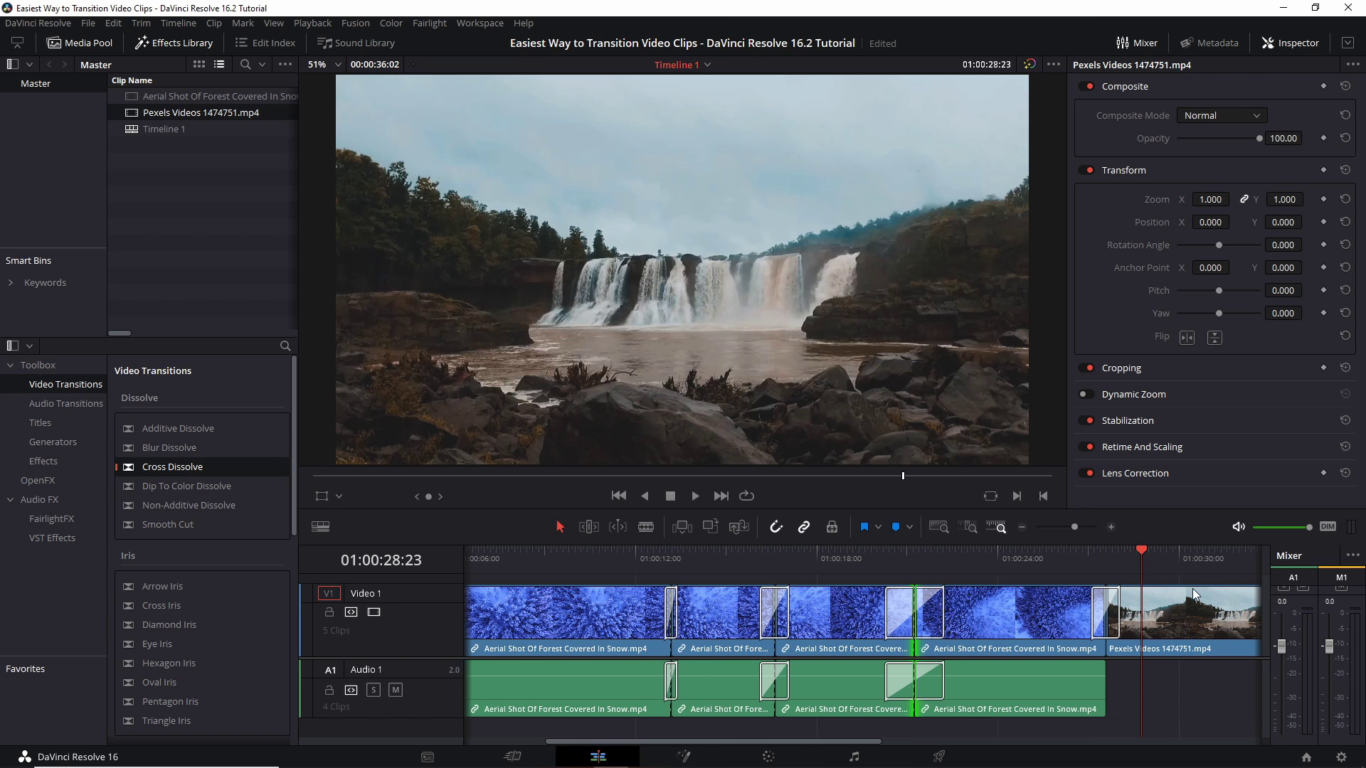
pyautogui.hscroll(5, 1043, 654)
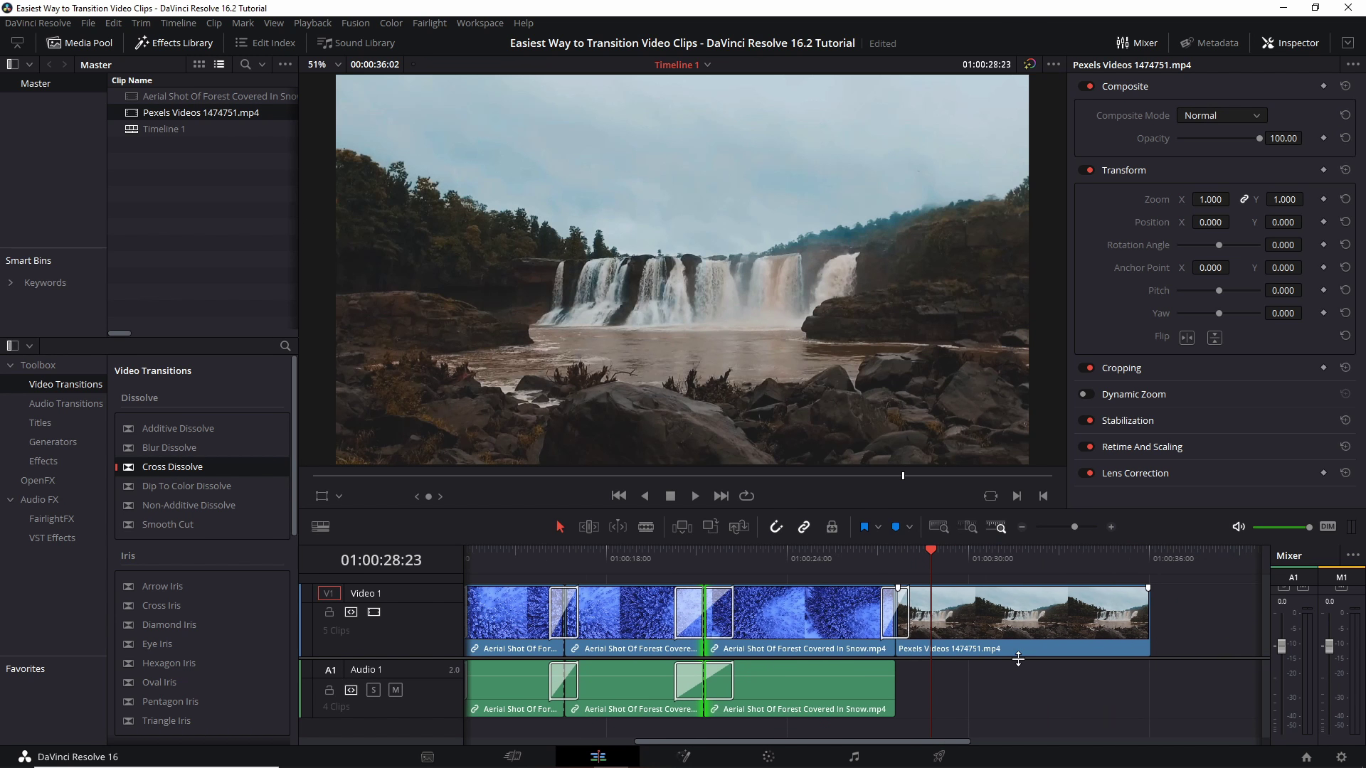